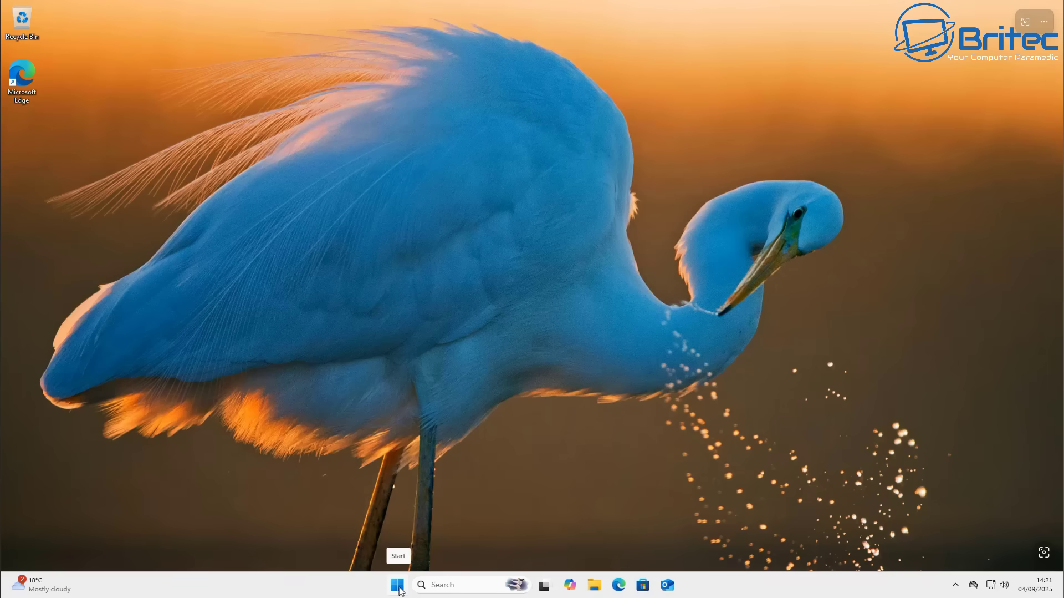
Check the installed Windows version with winver and close the About Windows dialog.
left_click(397, 584)
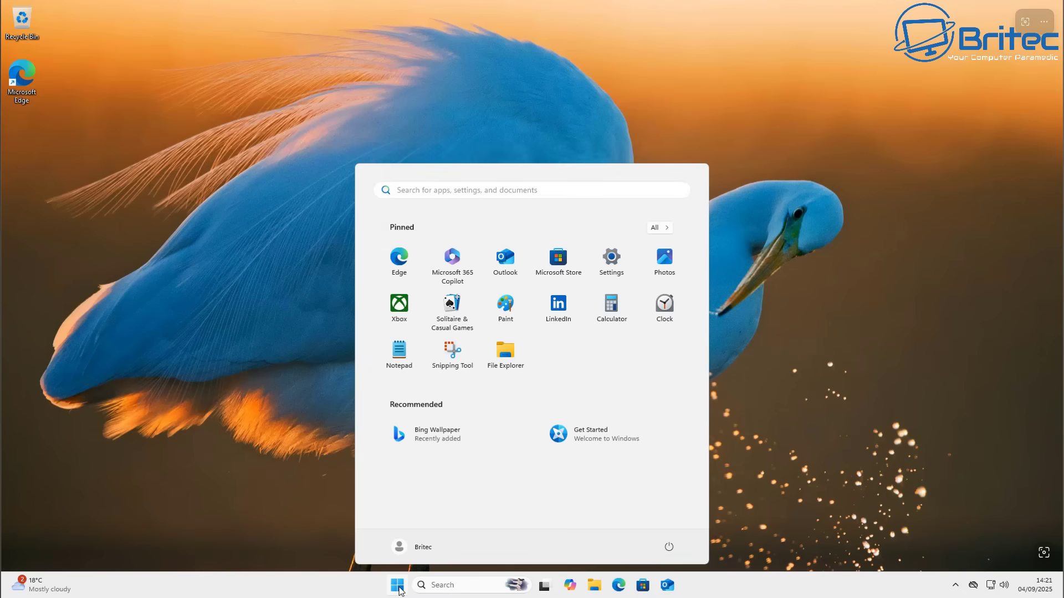
type("winver")
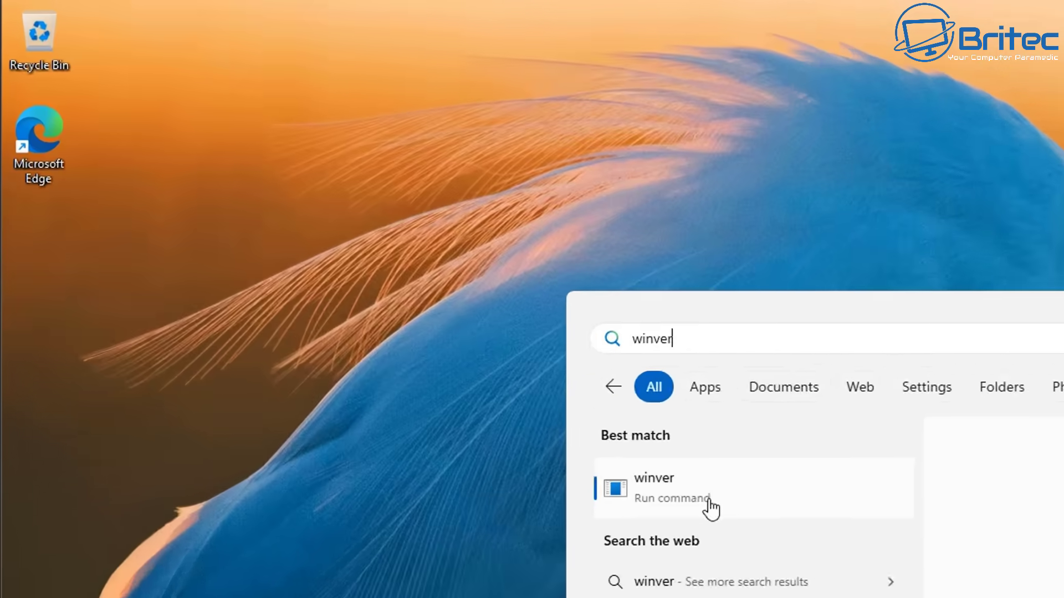
left_click(398, 278)
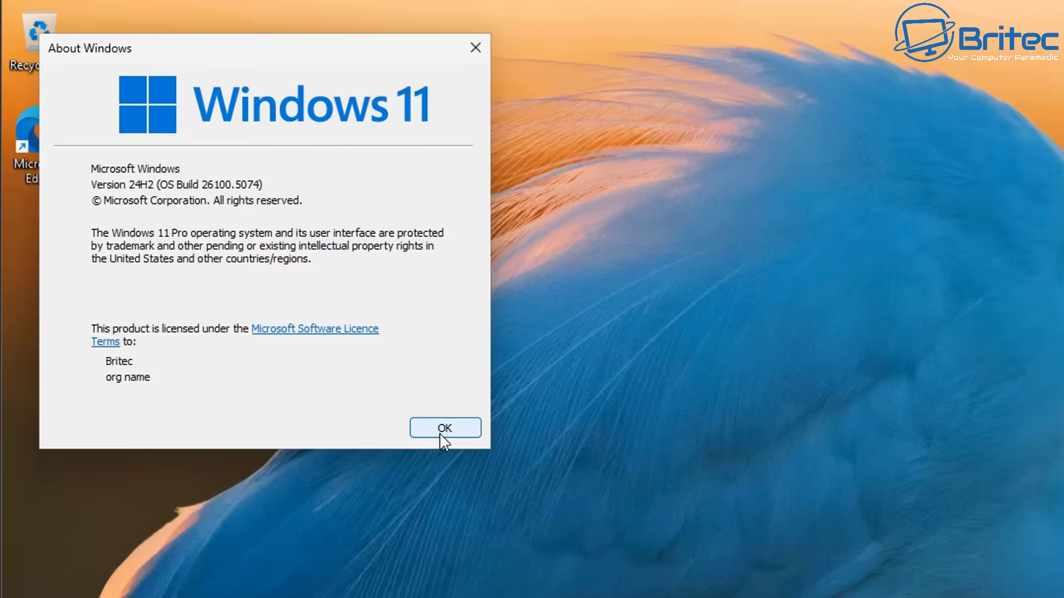
left_click(498, 484)
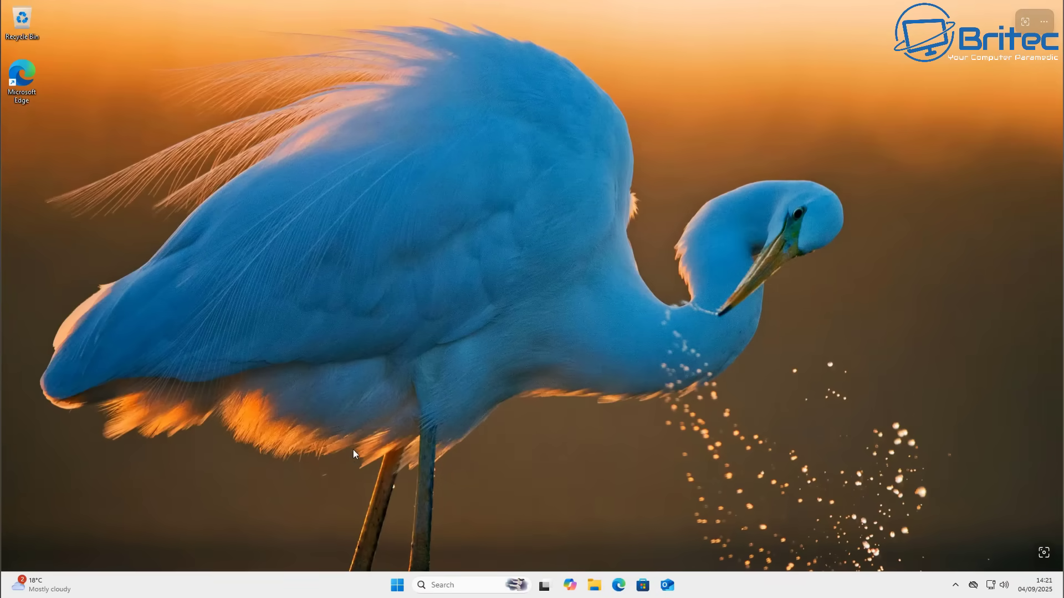
Open the Quick machine recovery page within the System Recovery settings.
left_click(396, 585)
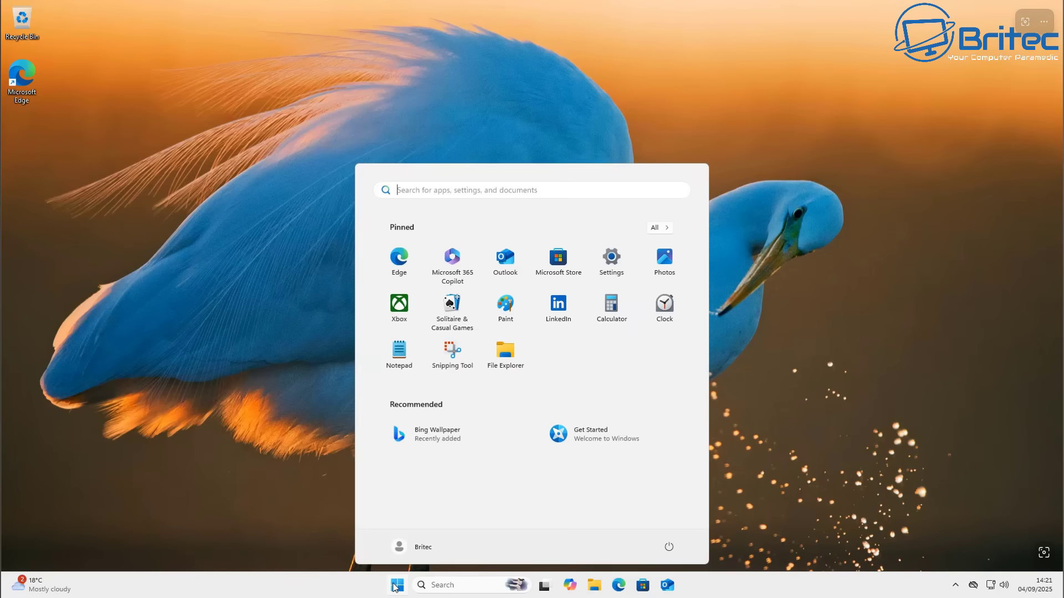
left_click(608, 261)
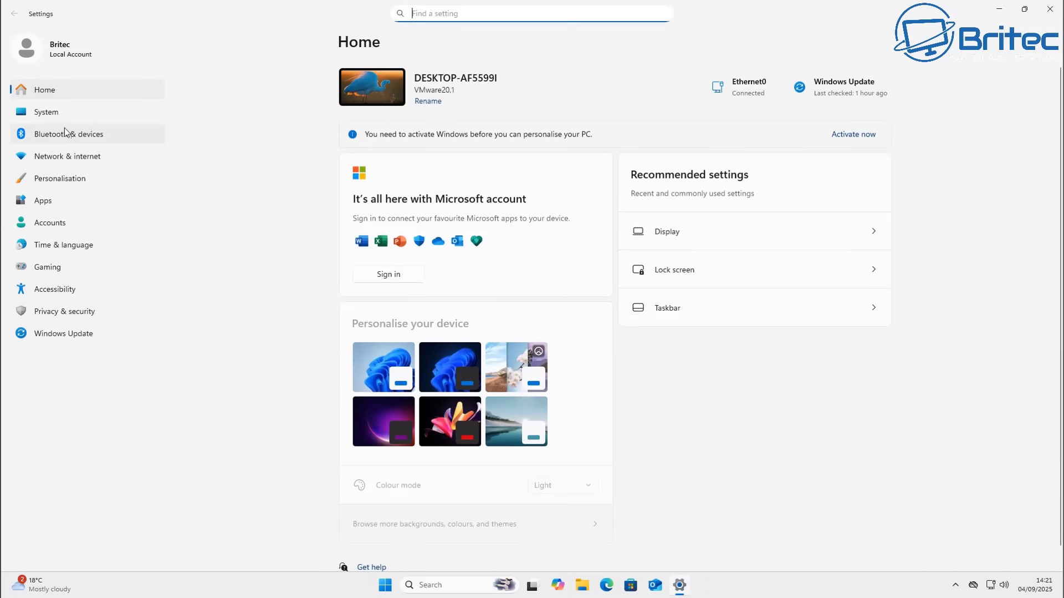
left_click(65, 112)
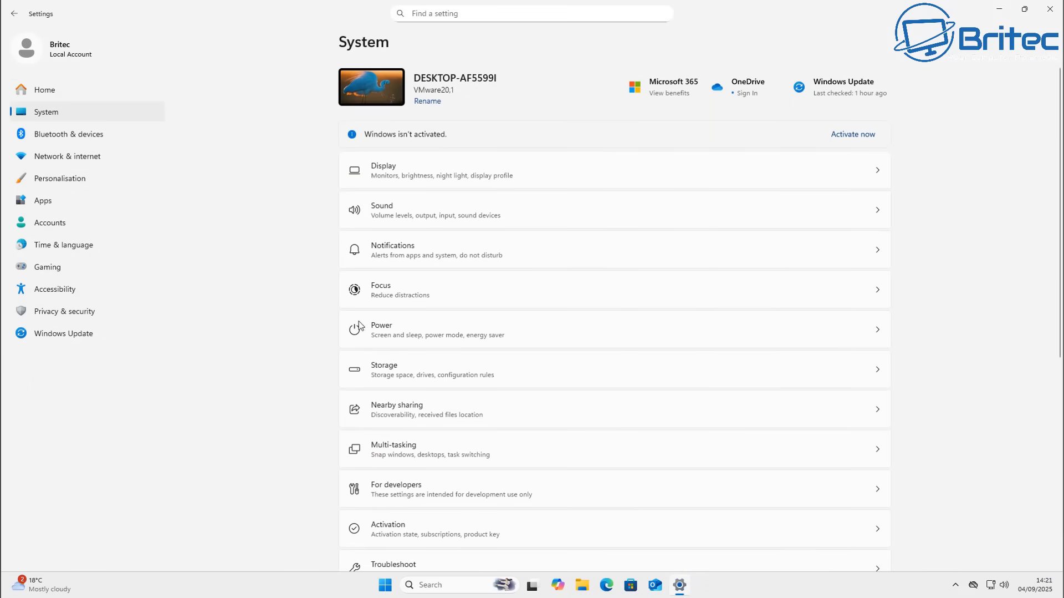
scroll(468, 413, "down", 3)
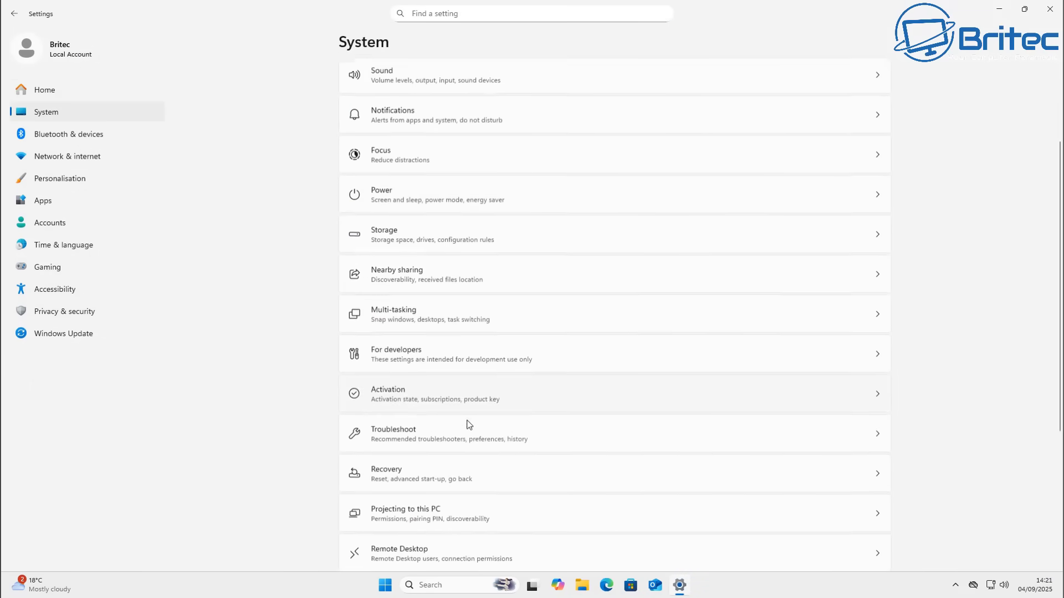
left_click(477, 464)
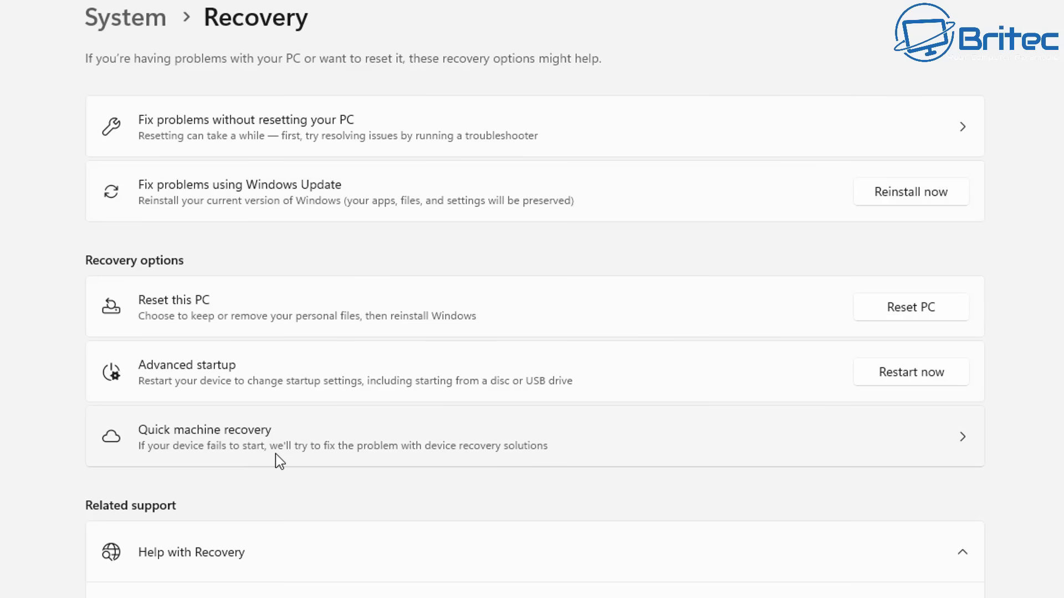
left_click(472, 459)
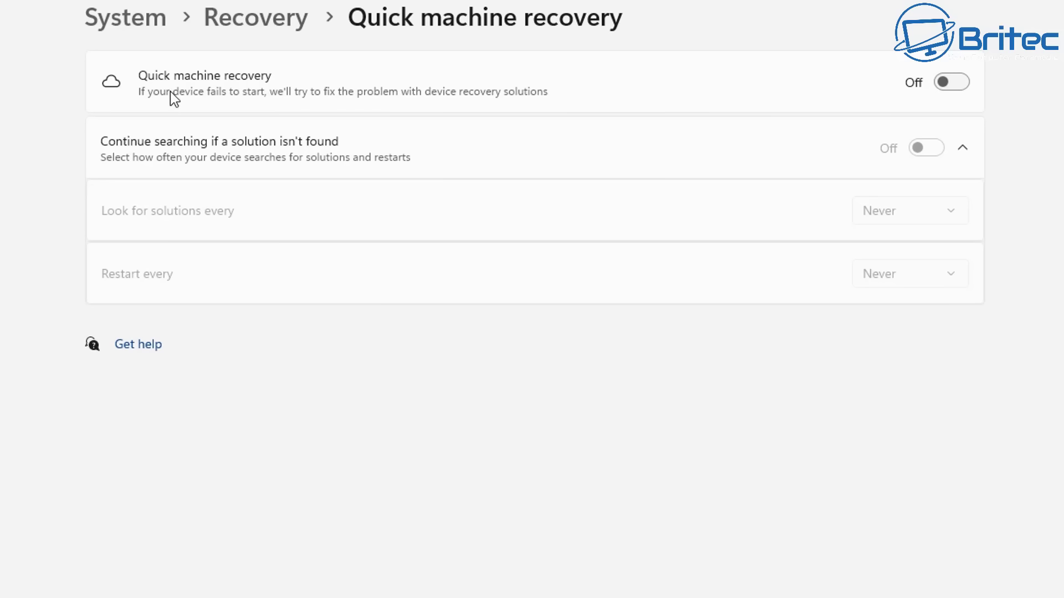
Enable Quick machine recovery and the option to continue searching if a solution isn't found.
left_click(949, 82)
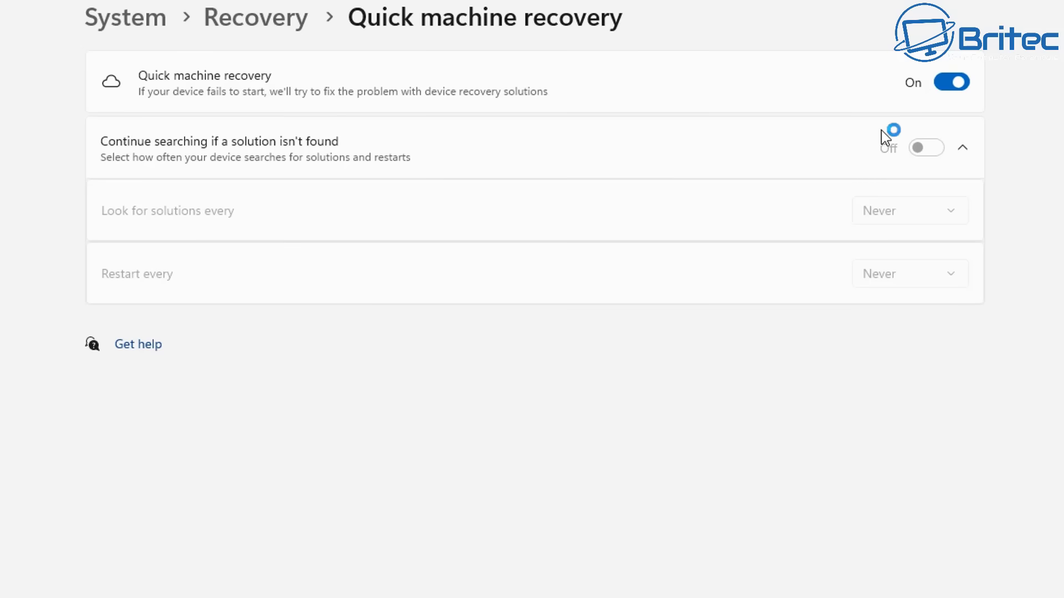
left_click(947, 86)
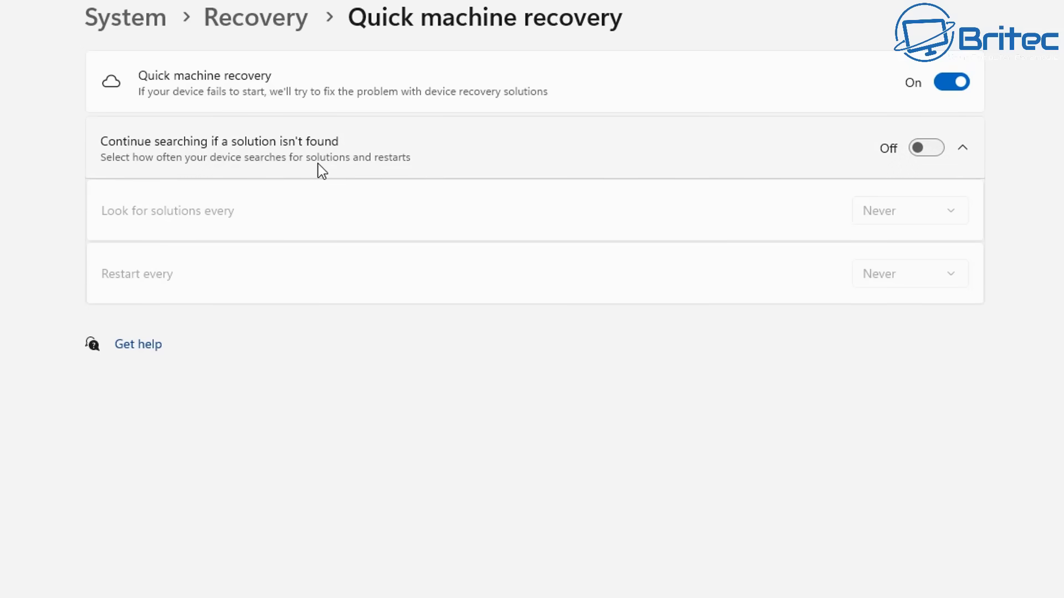
left_click(924, 153)
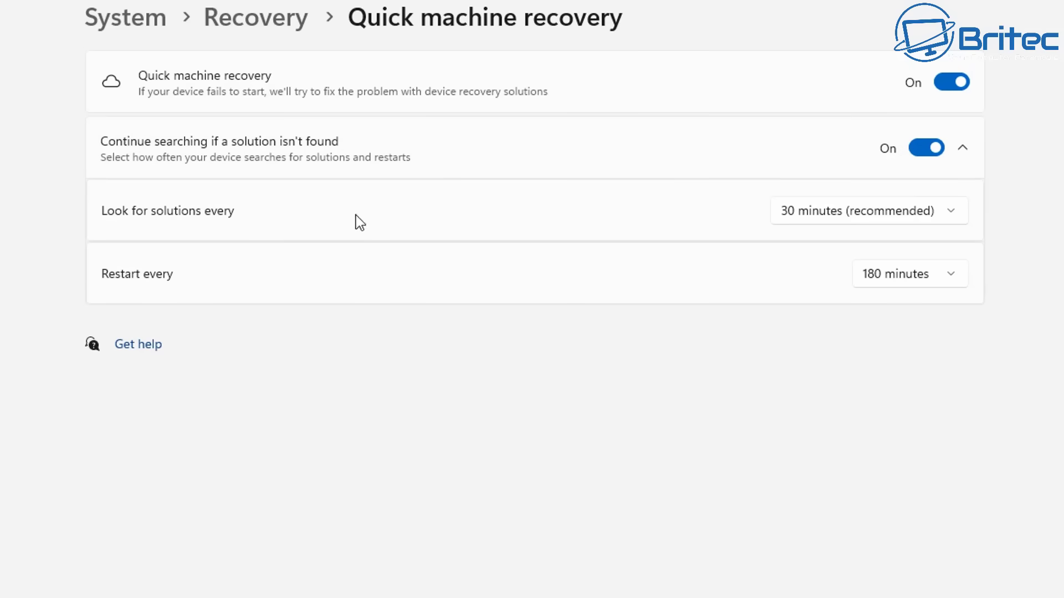
Keep the solution search interval at 30 minutes (recommended) and set the restart interval to 72 hours (recommended).
left_click(952, 221)
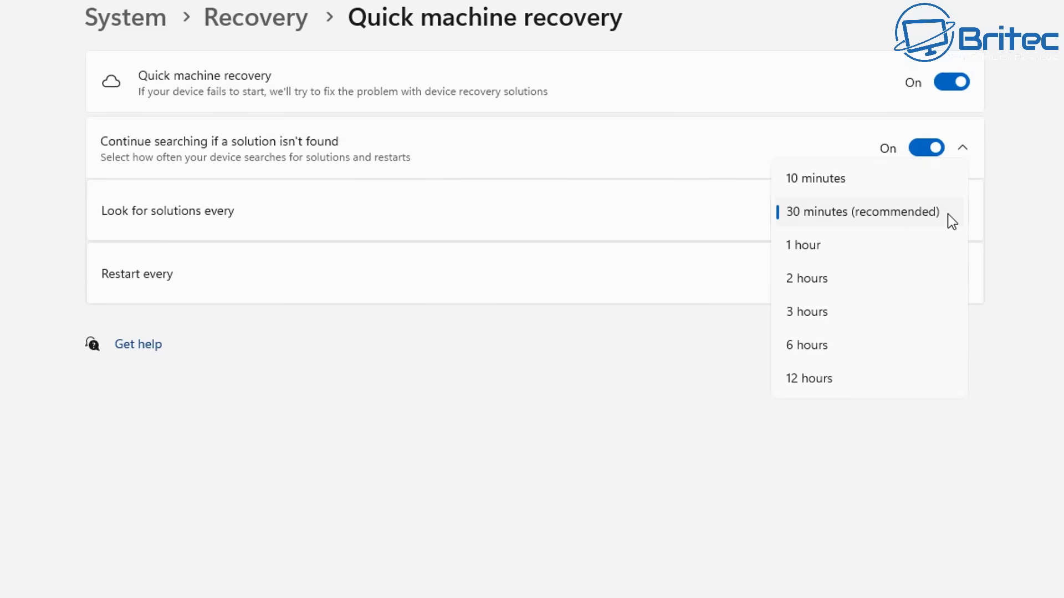
left_click(944, 220)
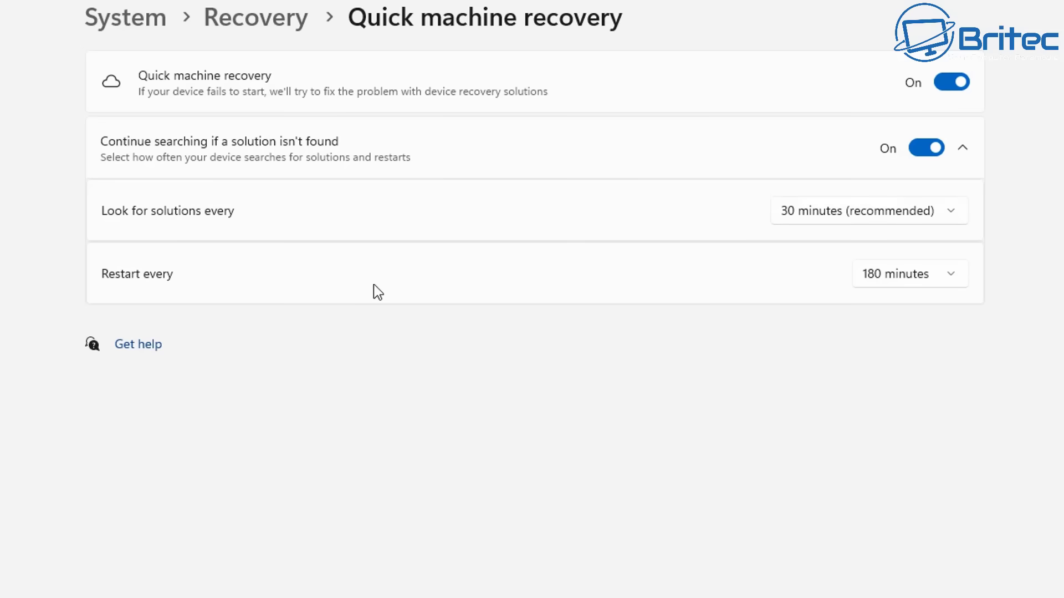
left_click(939, 277)
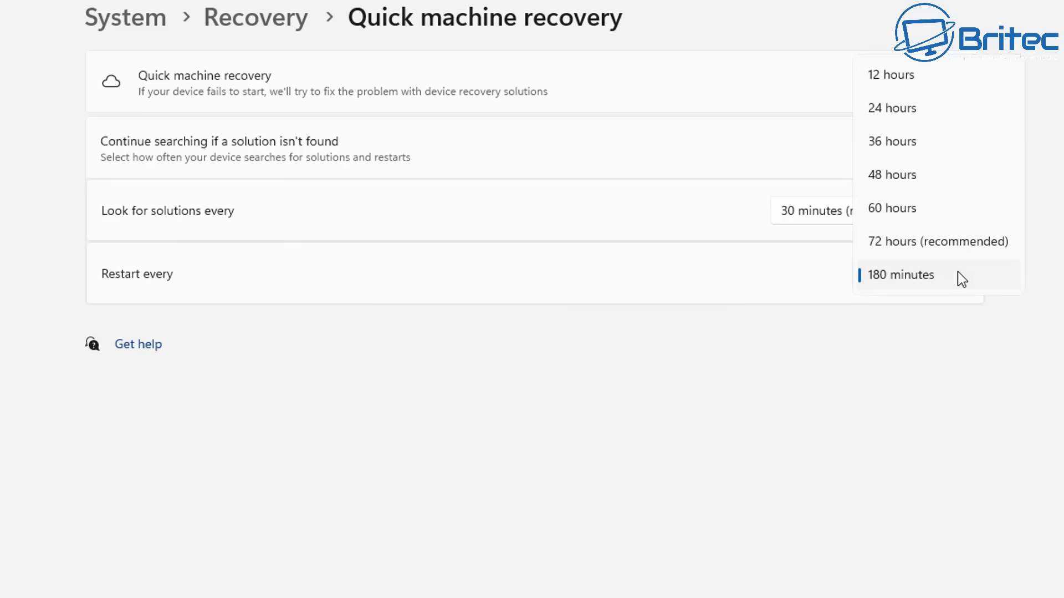
left_click(955, 246)
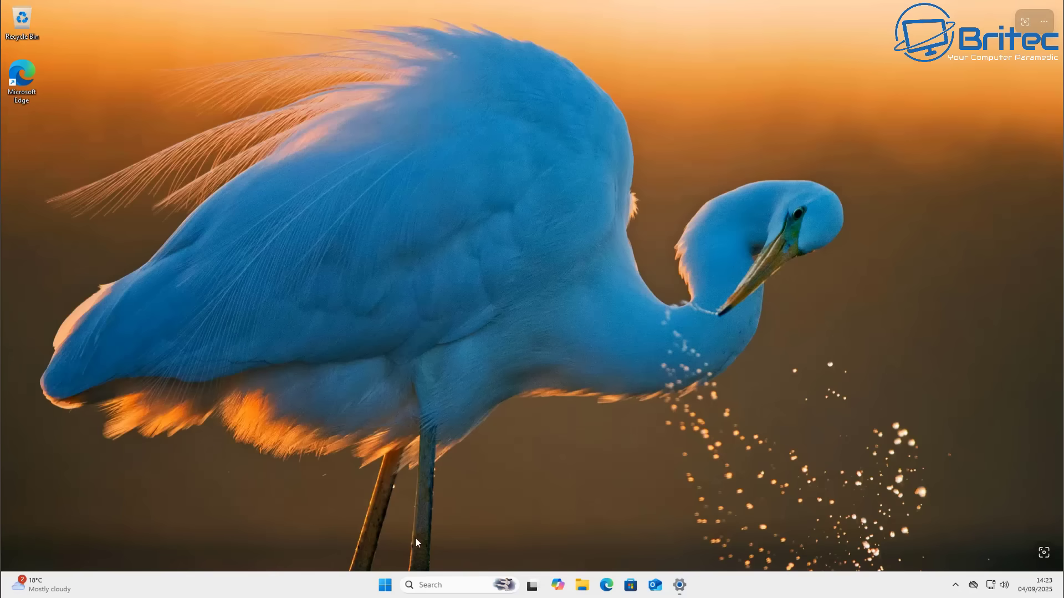
Switch to a Command Prompt with administrator rights and move its window towards the middle of the desktop.
left_click(386, 585)
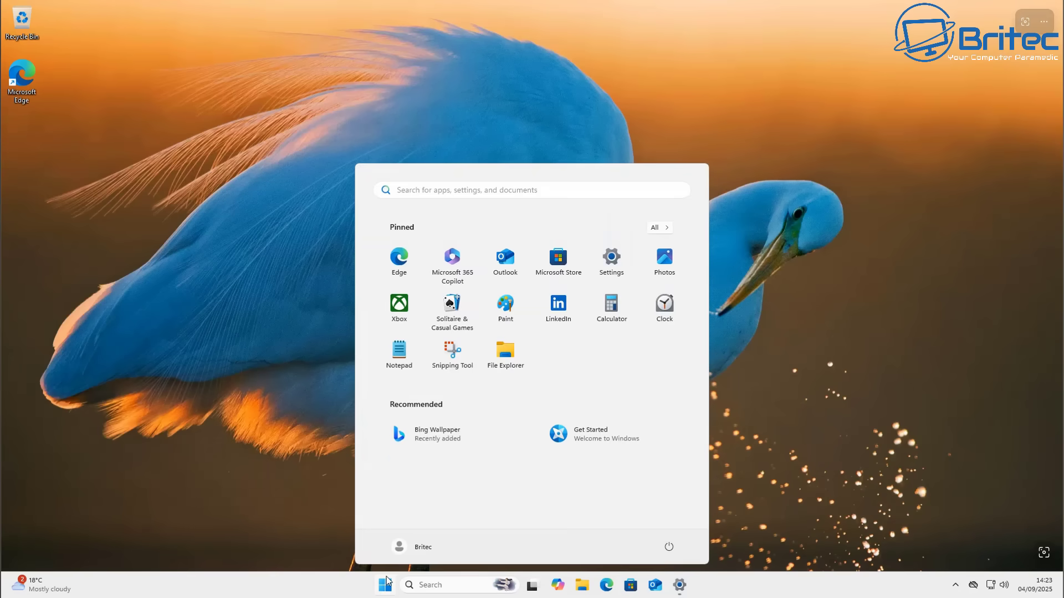
type("cmd")
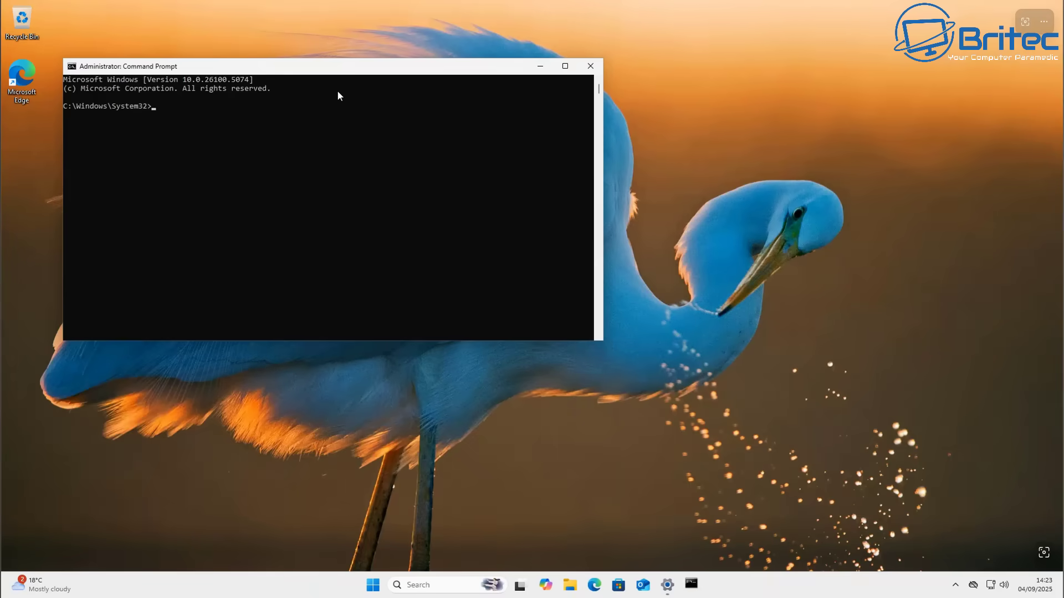
left_click_drag(339, 67, 558, 125)
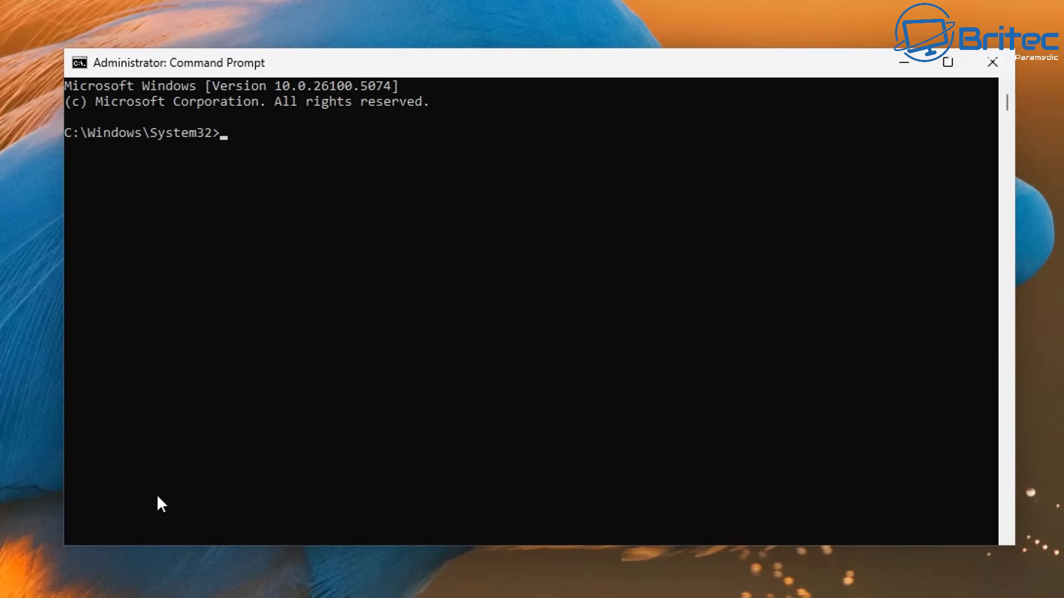
Display the current recovery configuration by running reagentc.exe /getrecoverysettings.
type("reagentc.exe /getr")
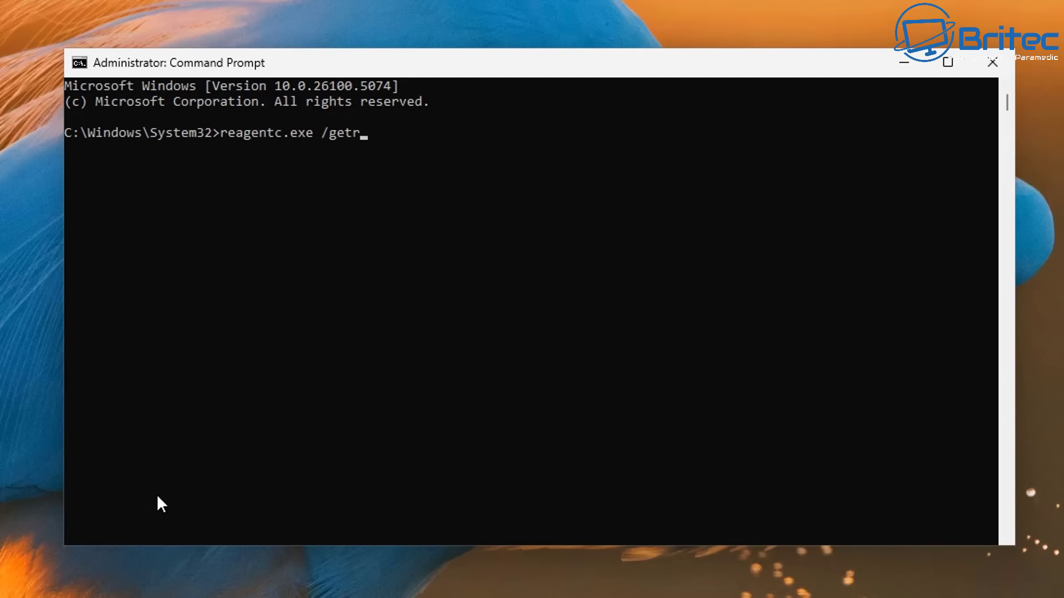
type("ecoverysettings")
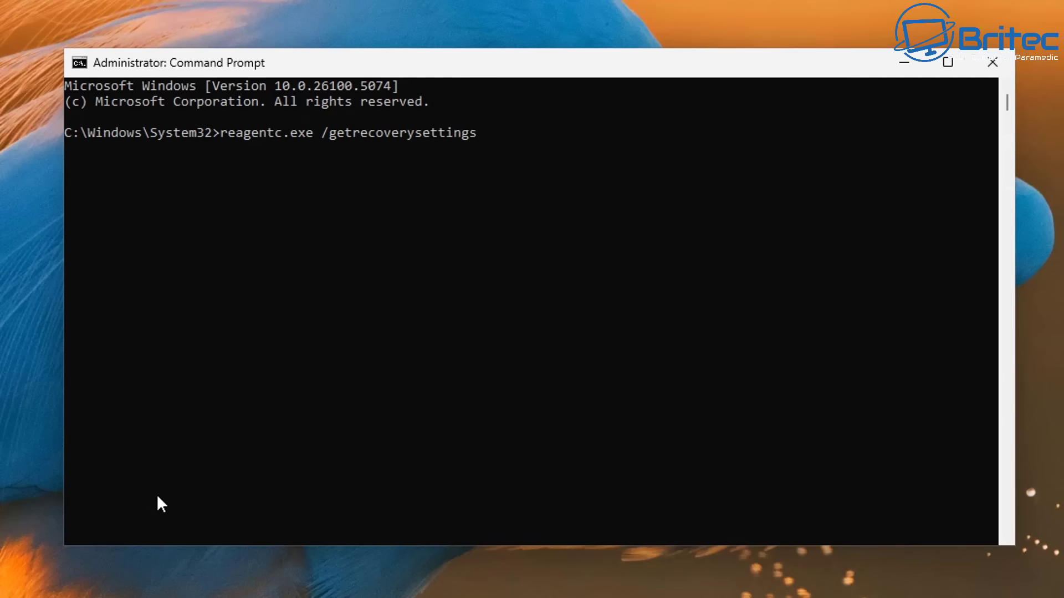
key("Return")
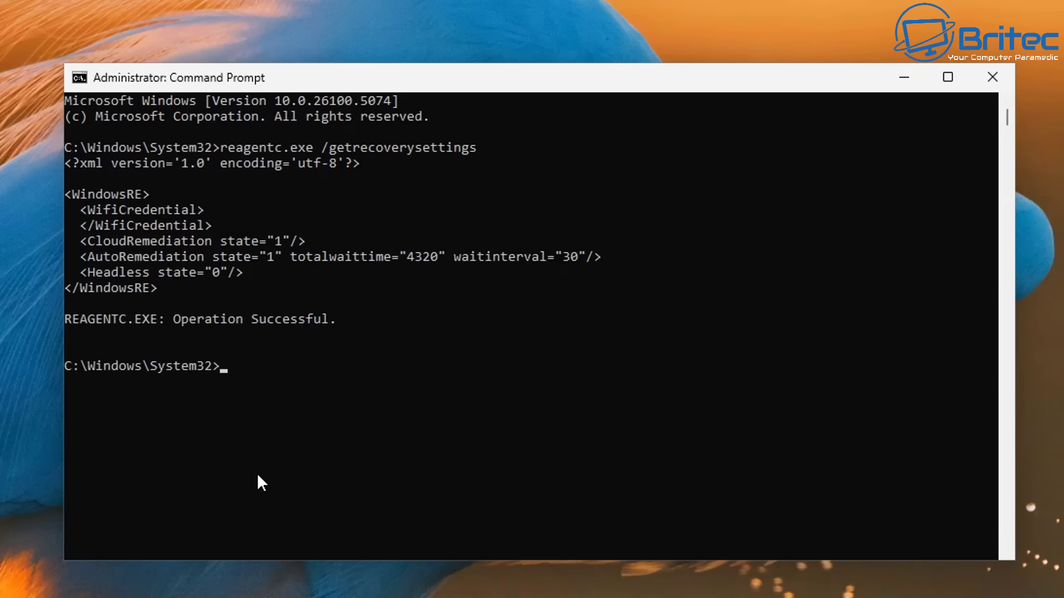
Enable recovery test mode by running reagentc.exe /SetRecoveryTestmode.
key("Up")
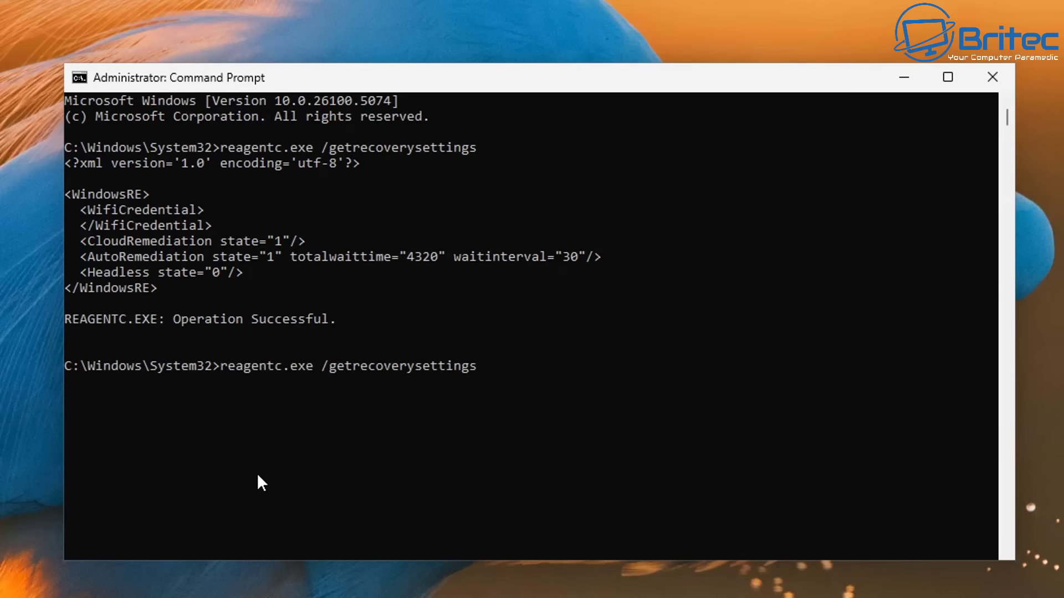
key("BackSpace")
key("BackSpace")
key("BackSpace")
key("BackSpace")
key("BackSpace")
key("BackSpace")
key("BackSpace")
key("BackSpace")
key("BackSpace")
key("BackSpace")
key("BackSpace")
key("BackSpace")
key("BackSpace")
key("BackSpace")
key("BackSpace")
key("BackSpace")
key("BackSpace")
key("BackSpace")
key("BackSpace")
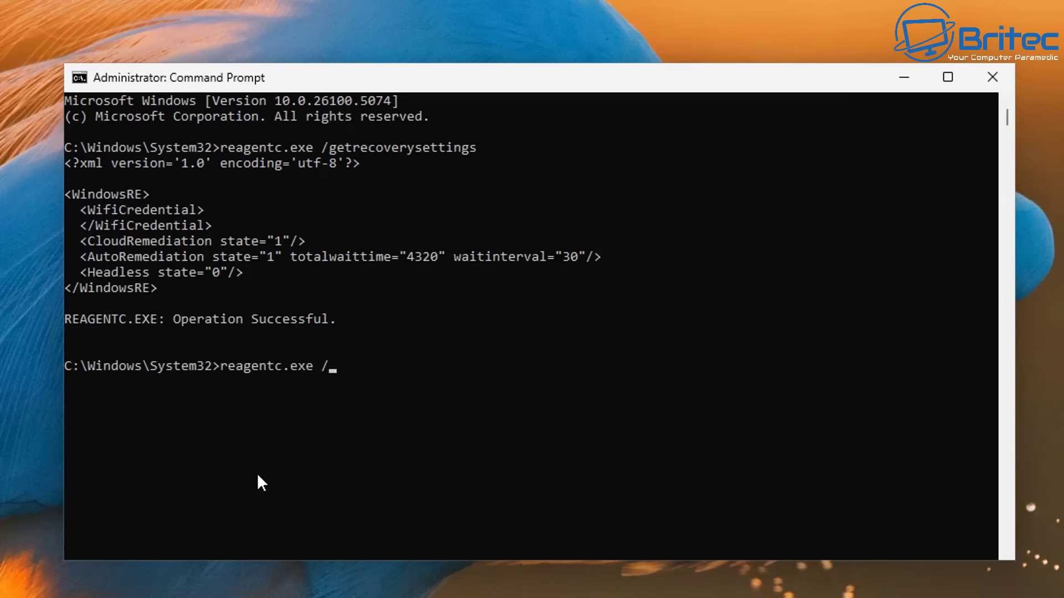
type("SetRecovery")
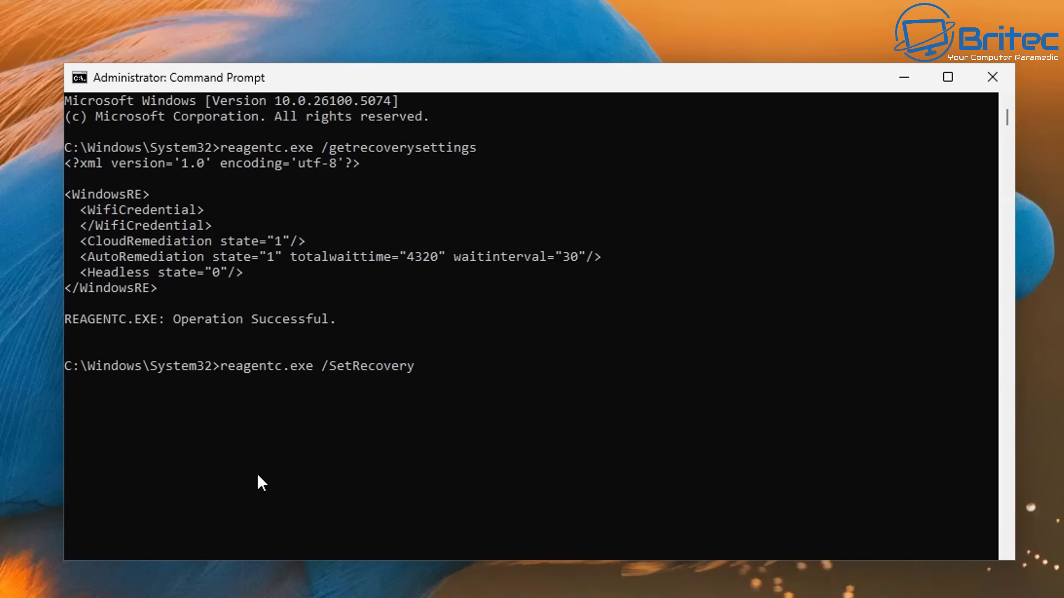
type("Testmode")
key("Return")
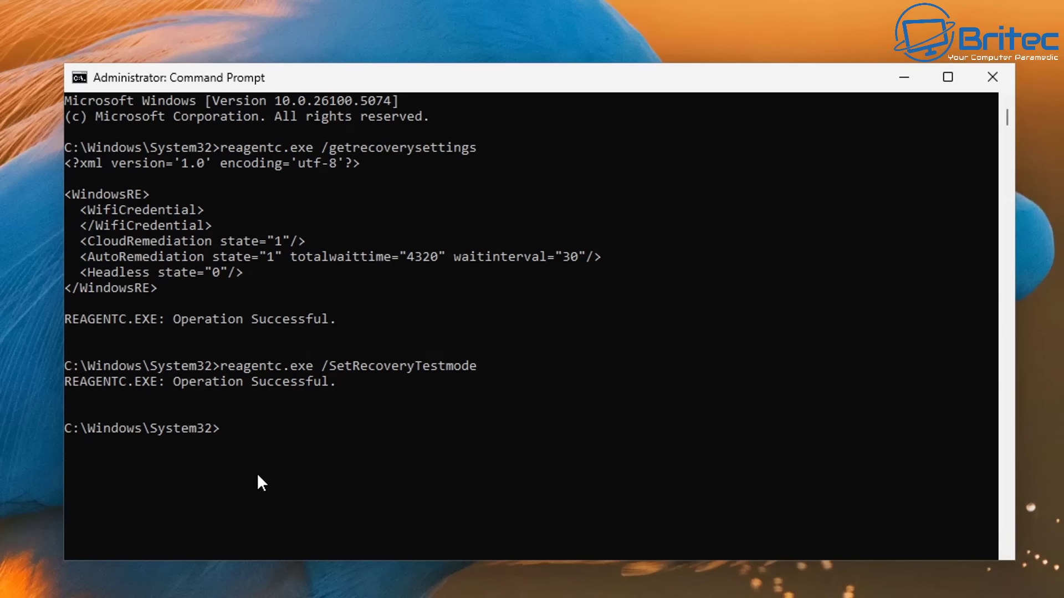
Set the next boot to the recovery environment with reagentc.exe /BootToRe and restart immediately with shutdown /r /t 0.
key("Up")
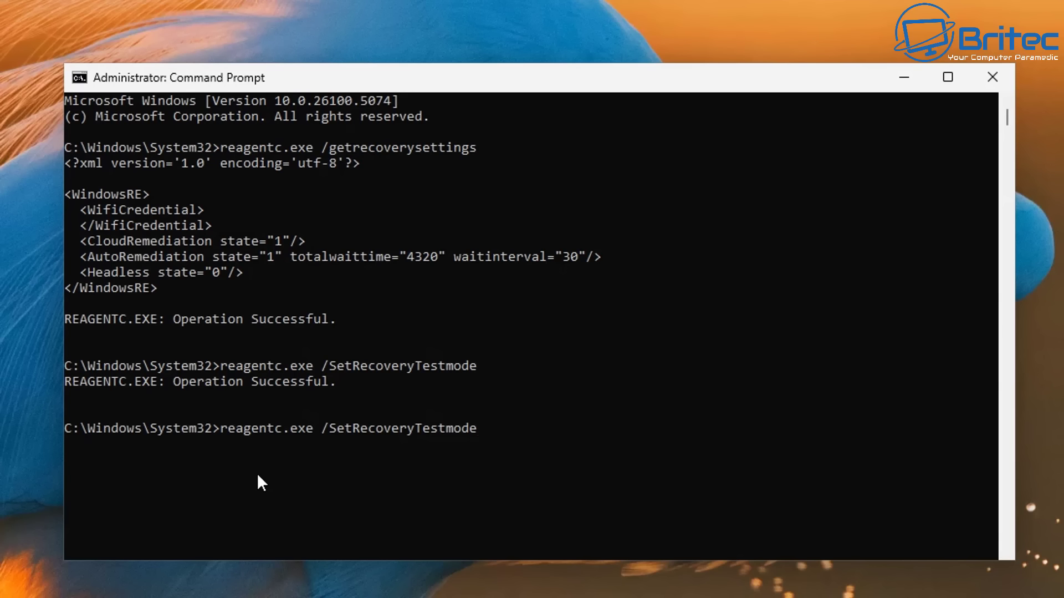
key("BackSpace")
key("BackSpace")
key("BackSpace")
key("BackSpace")
key("BackSpace")
key("BackSpace")
key("BackSpace")
key("BackSpace")
key("BackSpace")
key("BackSpace")
key("BackSpace")
key("BackSpace")
key("BackSpace")
key("BackSpace")
key("BackSpace")
key("BackSpace")
key("BackSpace")
key("BackSpace")
key("BackSpace")
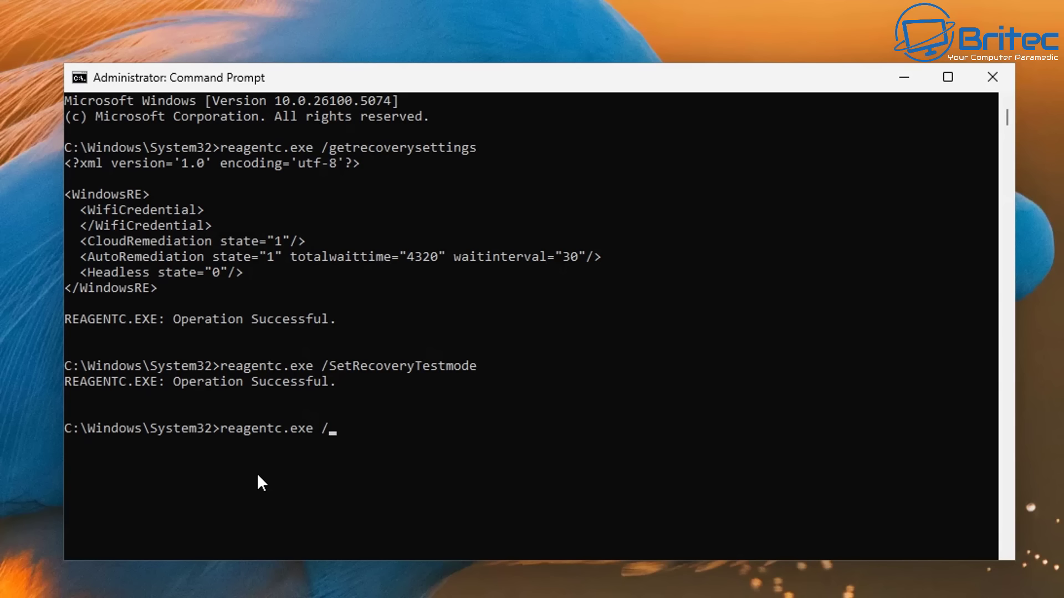
type("BootToRe")
key("Return")
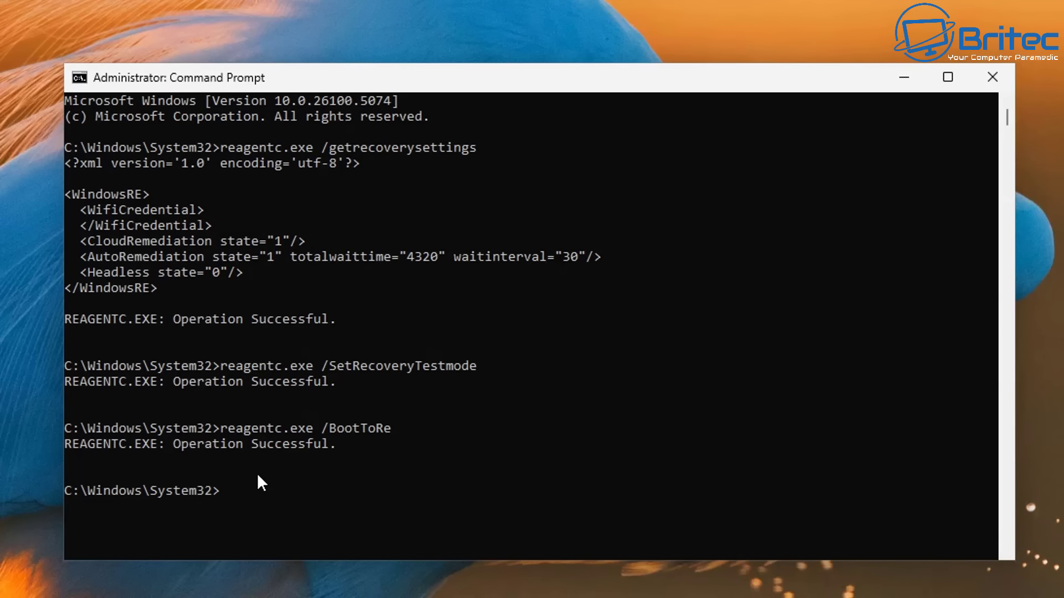
type("shutdown /r /t 0")
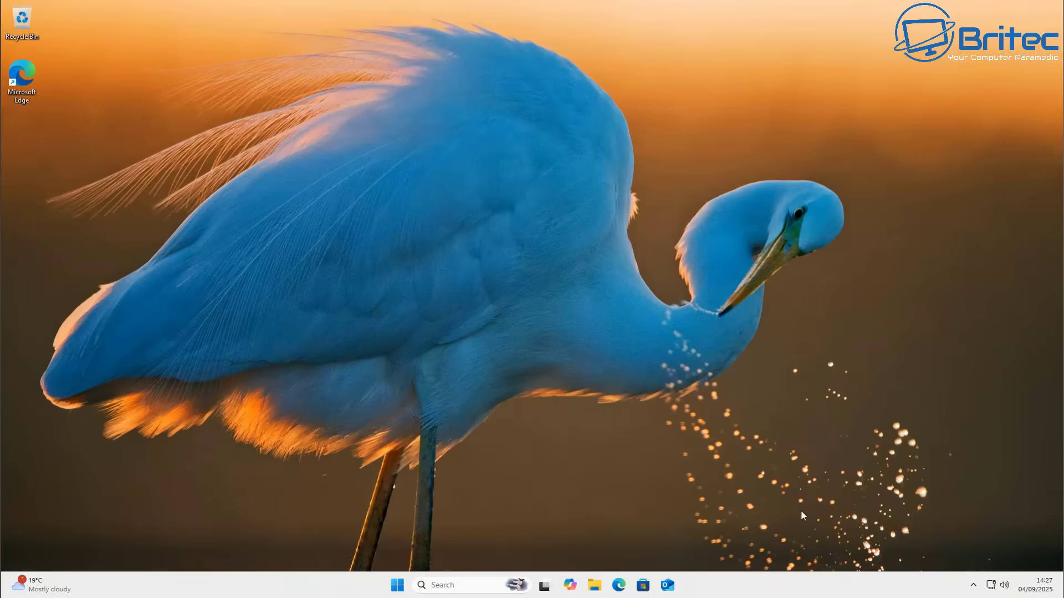
Open the Windows Update history in Settings to review the installed quality updates.
left_click(396, 584)
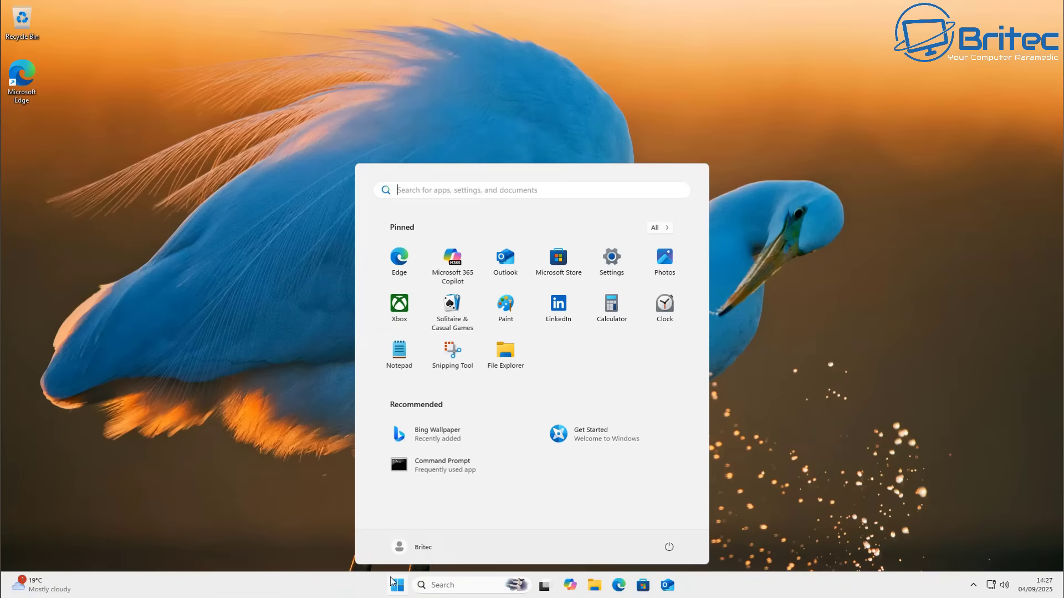
left_click(609, 256)
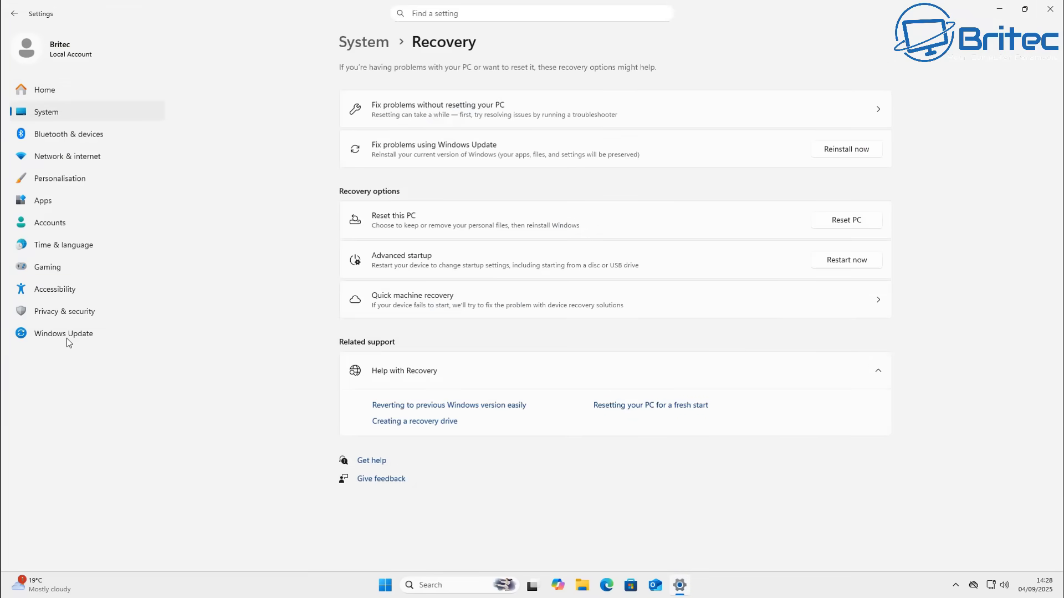
left_click(67, 339)
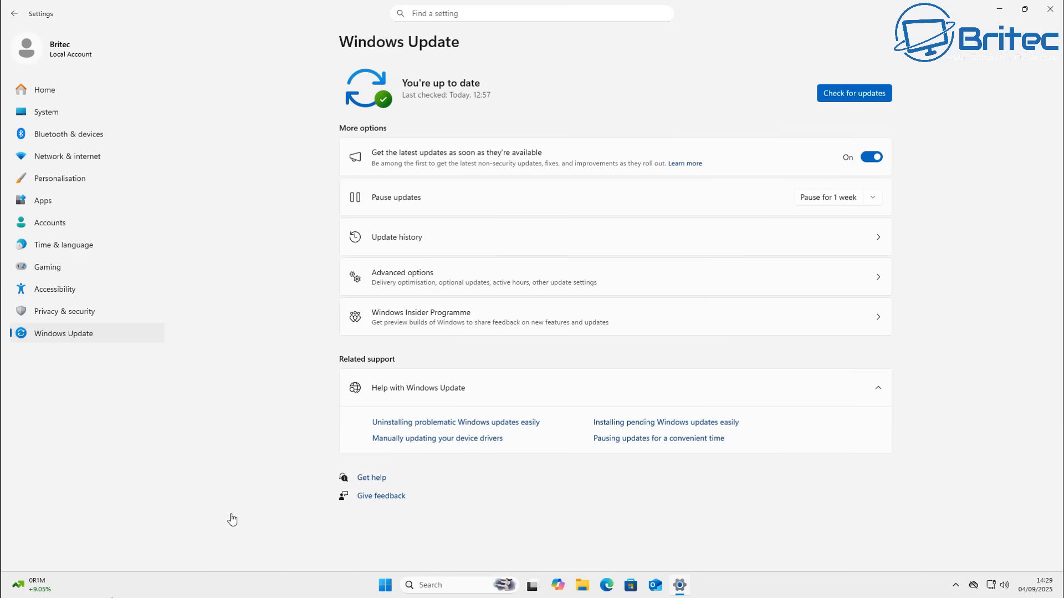
left_click(724, 247)
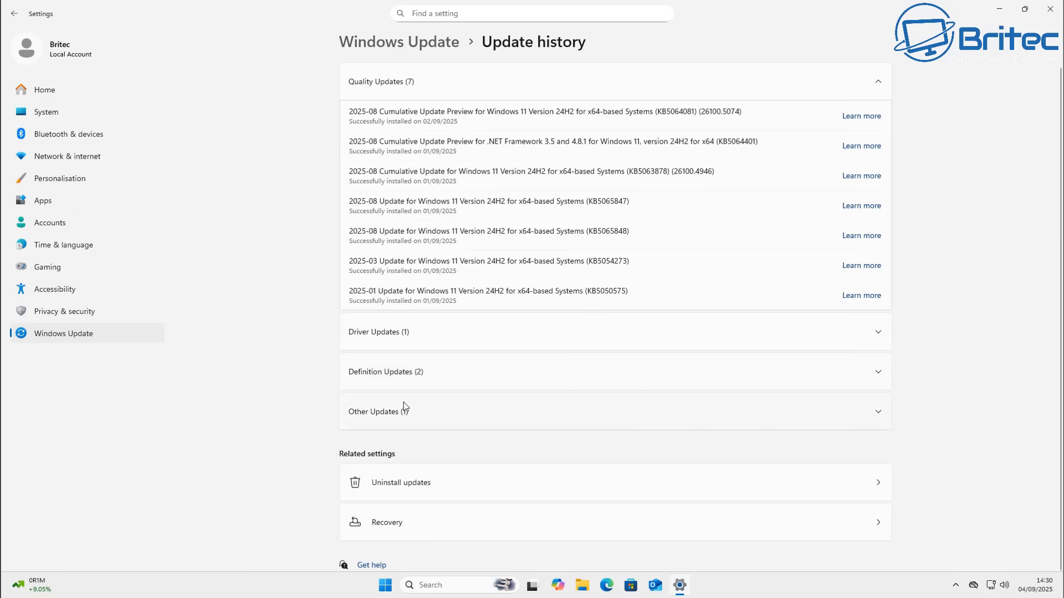
Inspect the Driver Updates, Other Updates and Definition Updates lists in the update history.
left_click(878, 332)
left_click(878, 333)
left_click(876, 417)
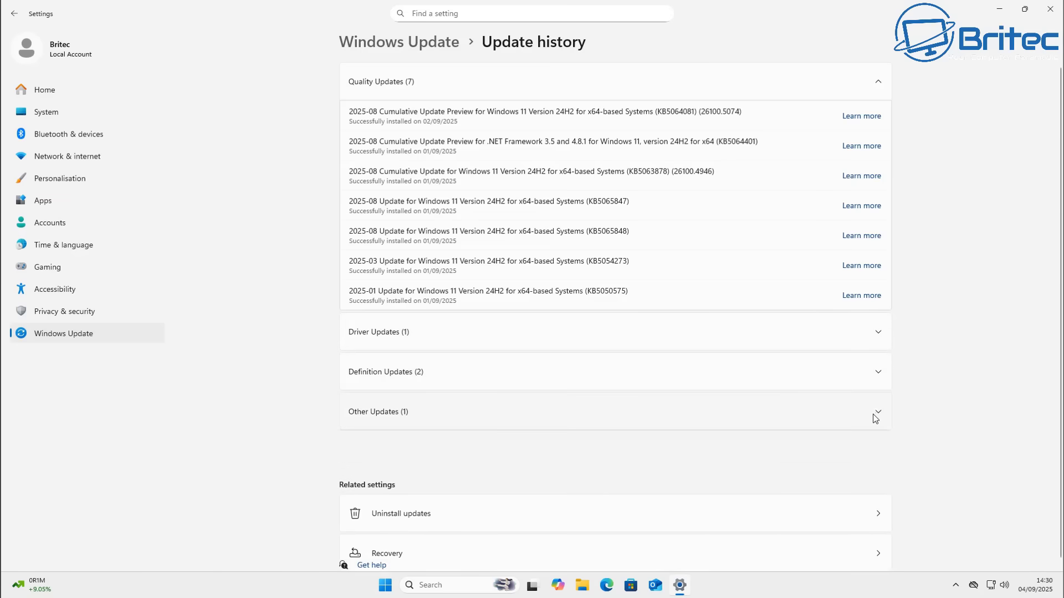
left_click(876, 377)
left_click(876, 376)
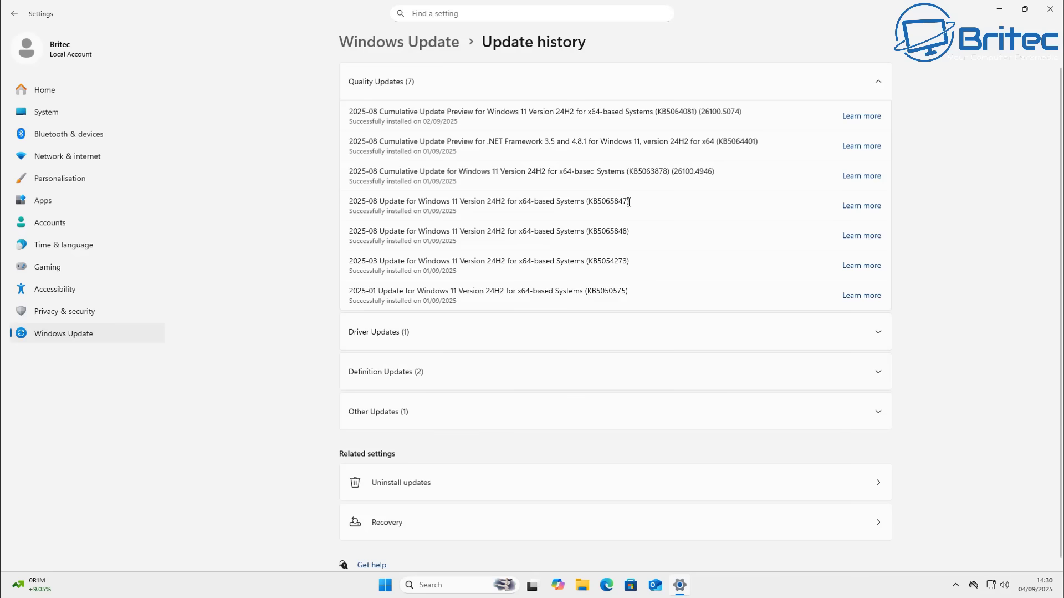
Highlight the KB5065847 identifier of the 2025-08 update in the quality updates list, clear the highlight and close Settings.
left_click_drag(629, 201, 590, 200)
left_click(259, 400)
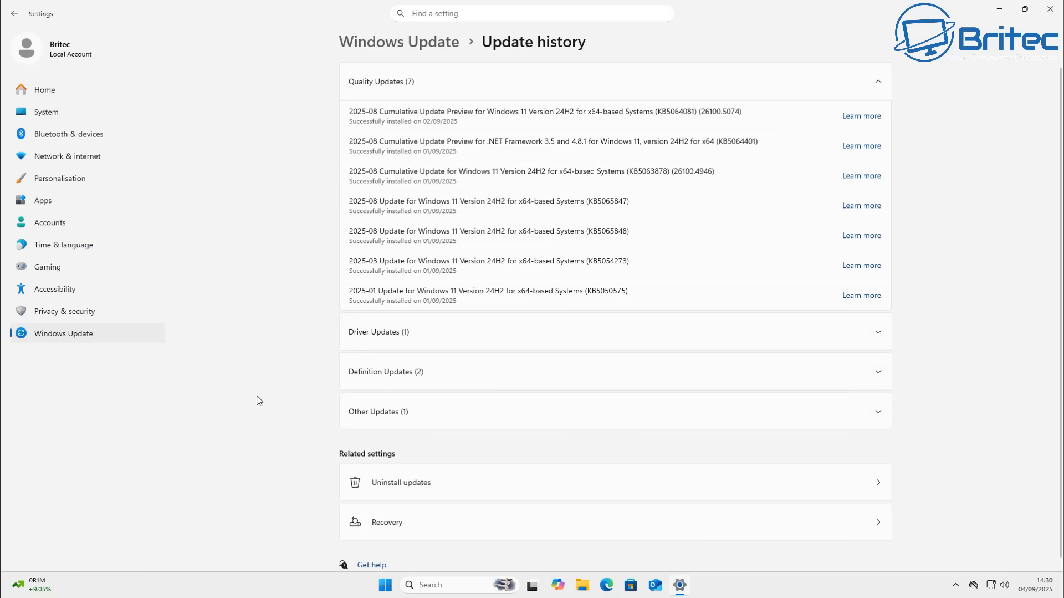
left_click(1051, 11)
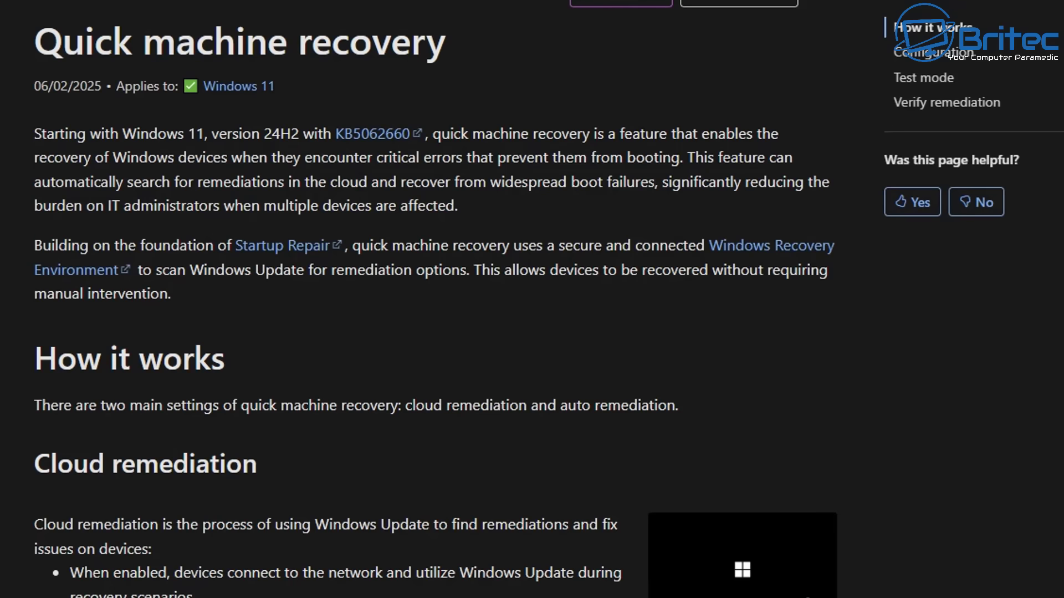
Read the introduction and the Cloud remediation section of the Quick machine recovery documentation page.
scroll(548, 299, "down", 1)
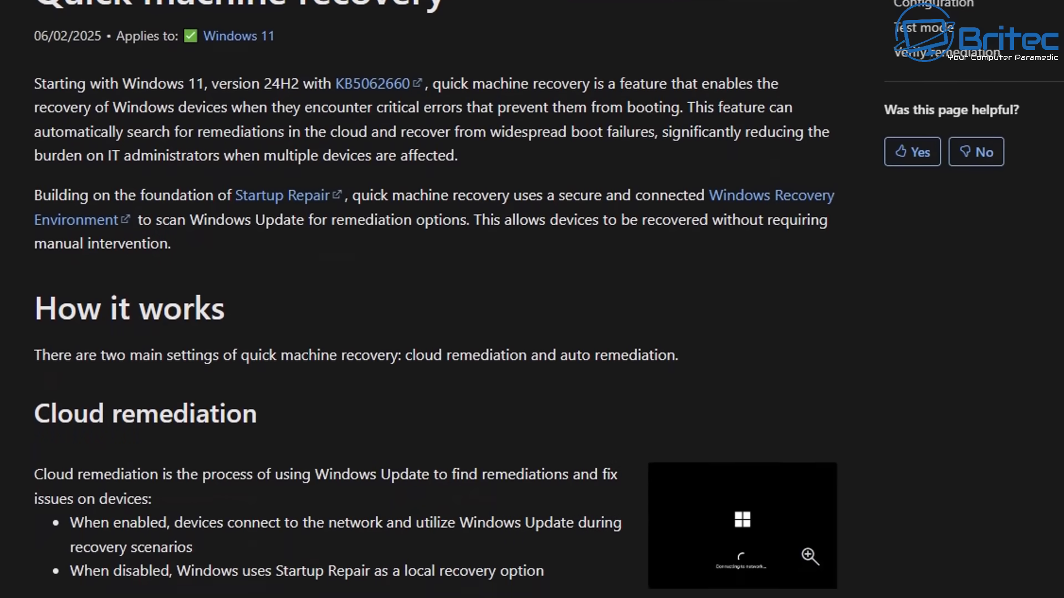
scroll(549, 299, "down", 1)
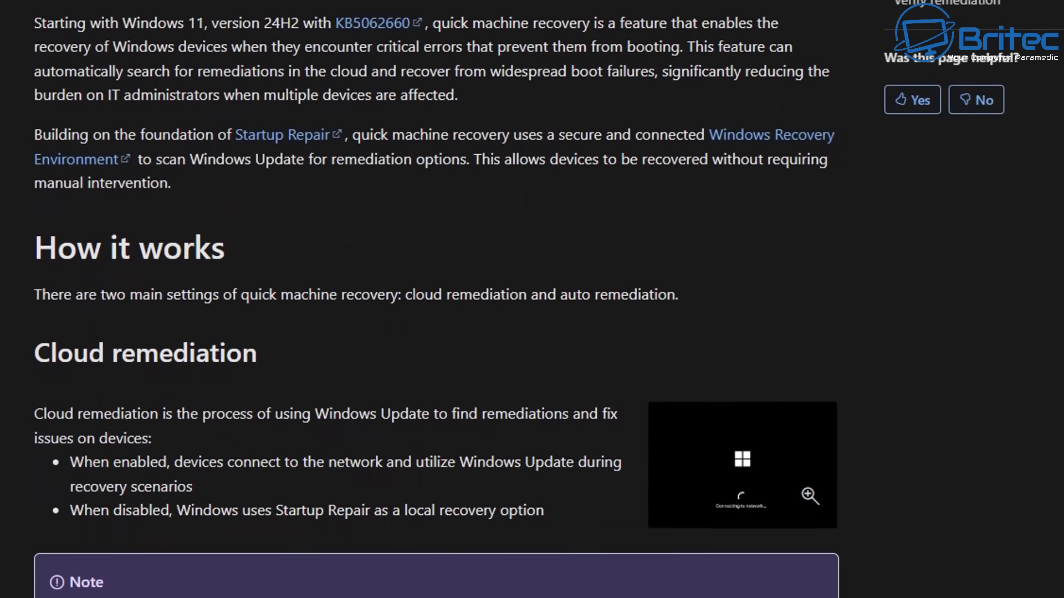
scroll(549, 299, "down", 1)
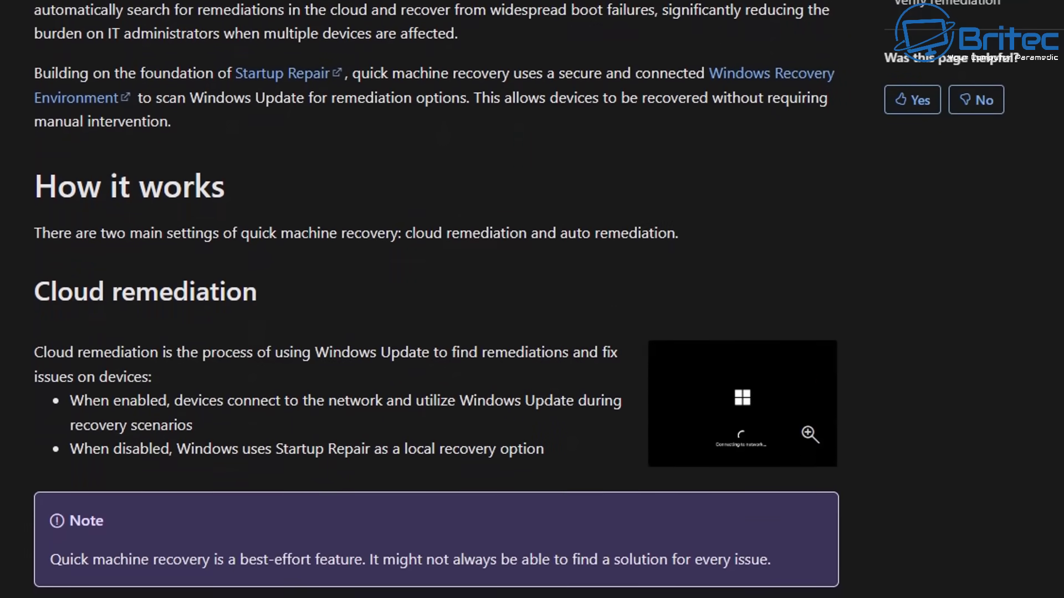
scroll(549, 299, "down", 1)
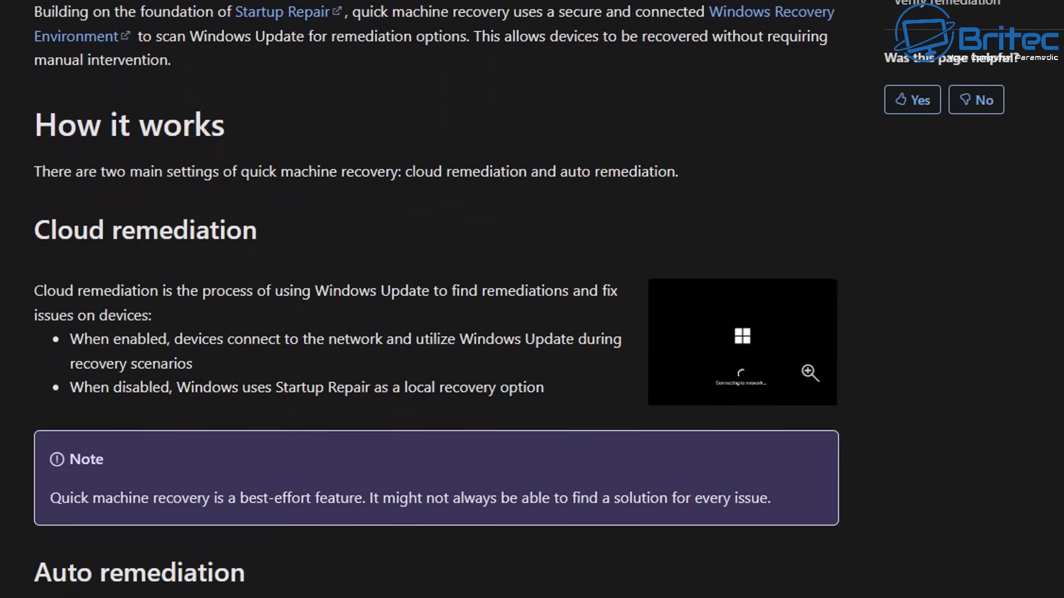
scroll(548, 299, "down", 1)
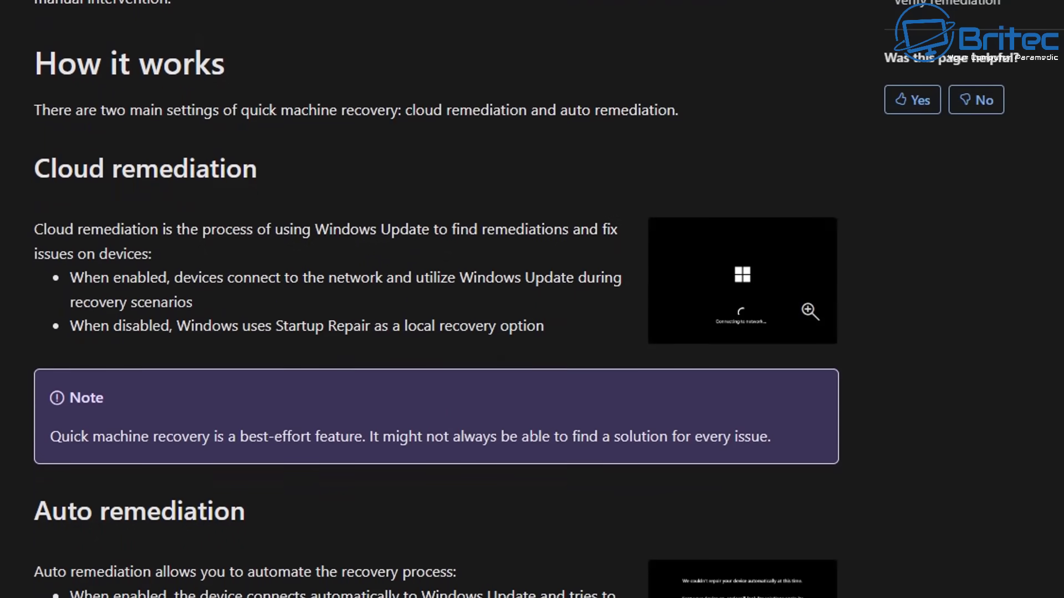
scroll(549, 298, "down", 1)
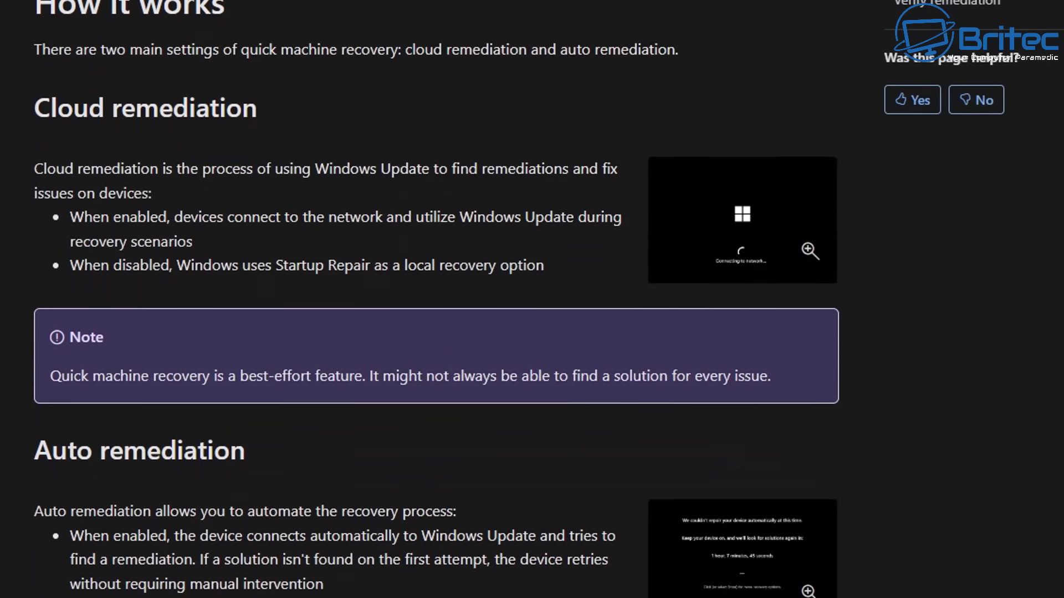
scroll(549, 299, "down", 1)
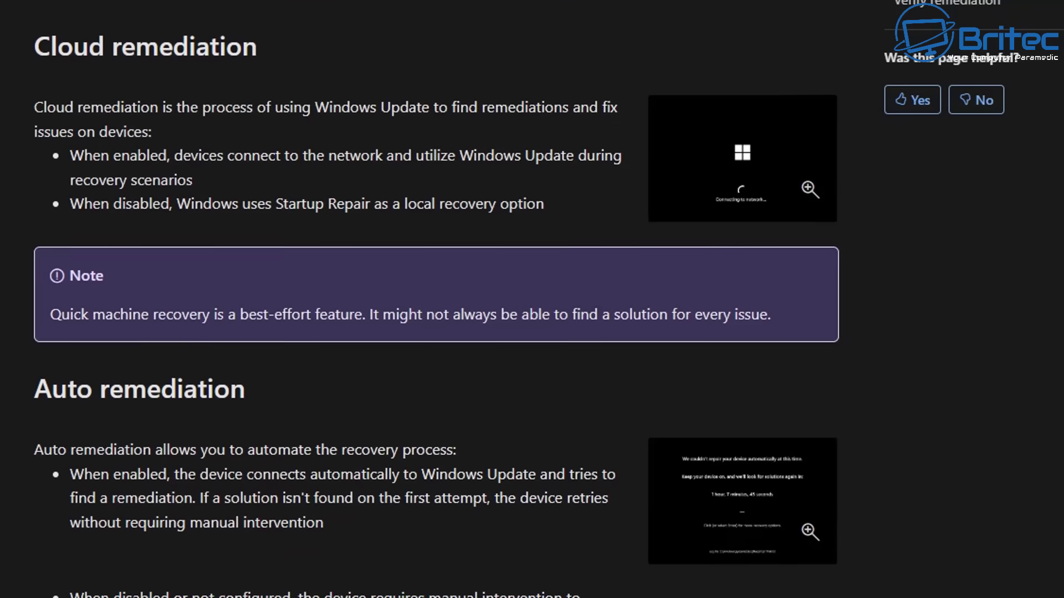
Read the best-effort note and the Auto remediation section, continuing to the start of the Quick machine recovery process section.
scroll(549, 299, "down", 1)
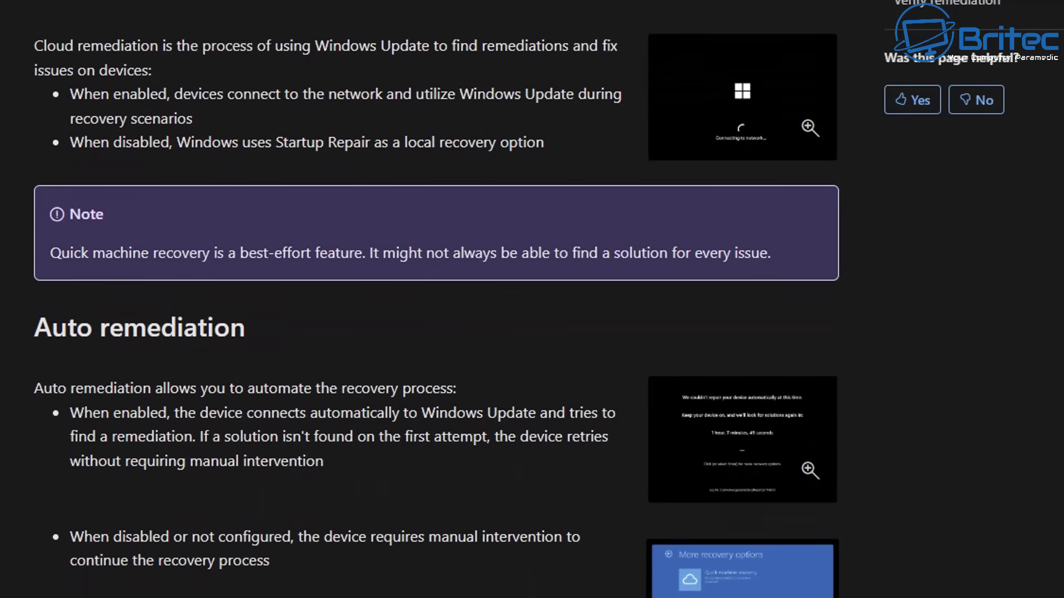
scroll(549, 299, "down", 1)
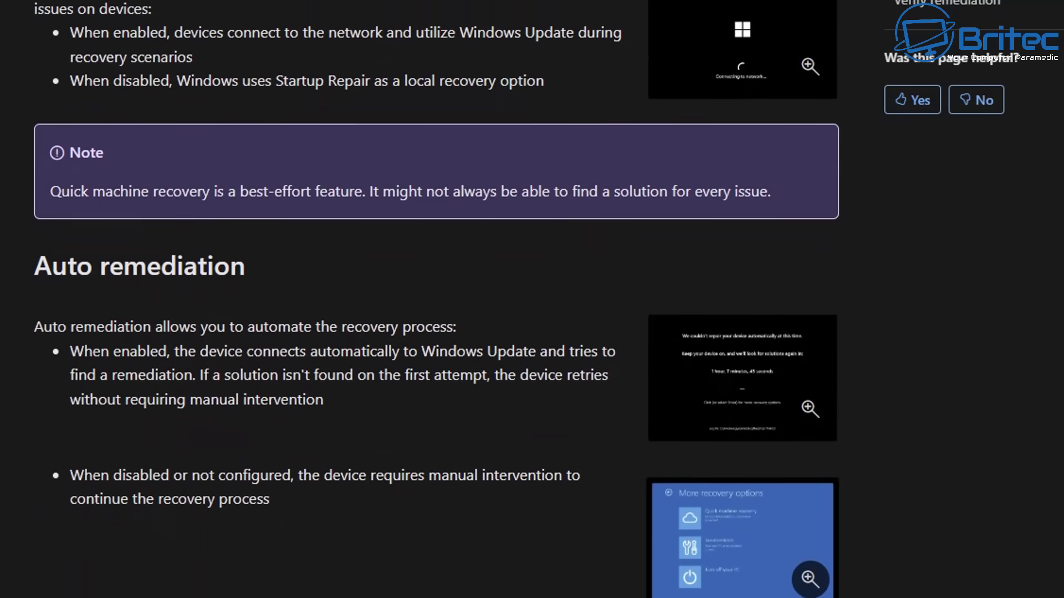
scroll(548, 299, "down", 1)
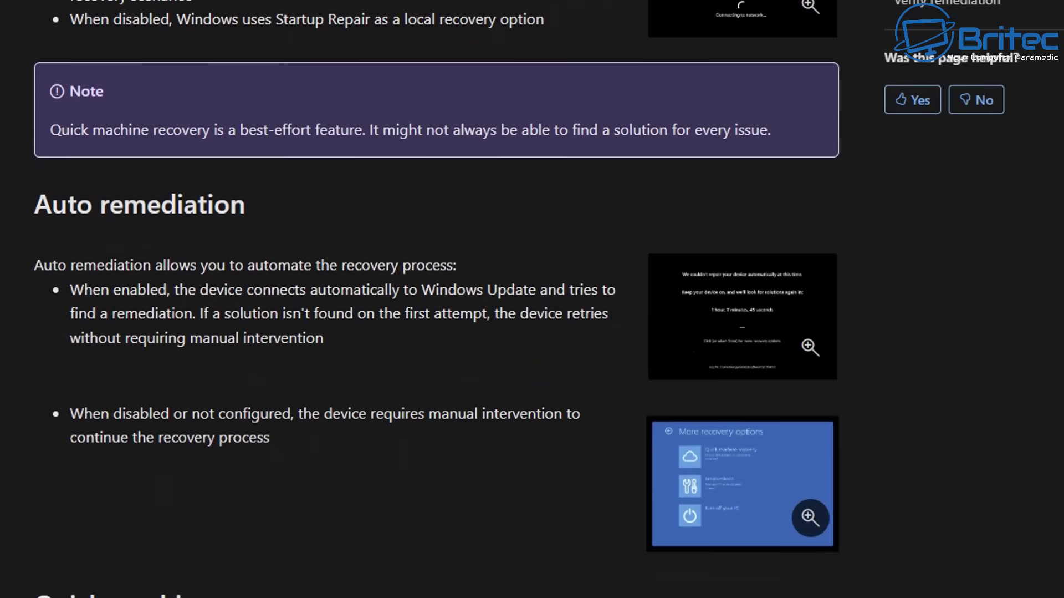
scroll(548, 299, "down", 1)
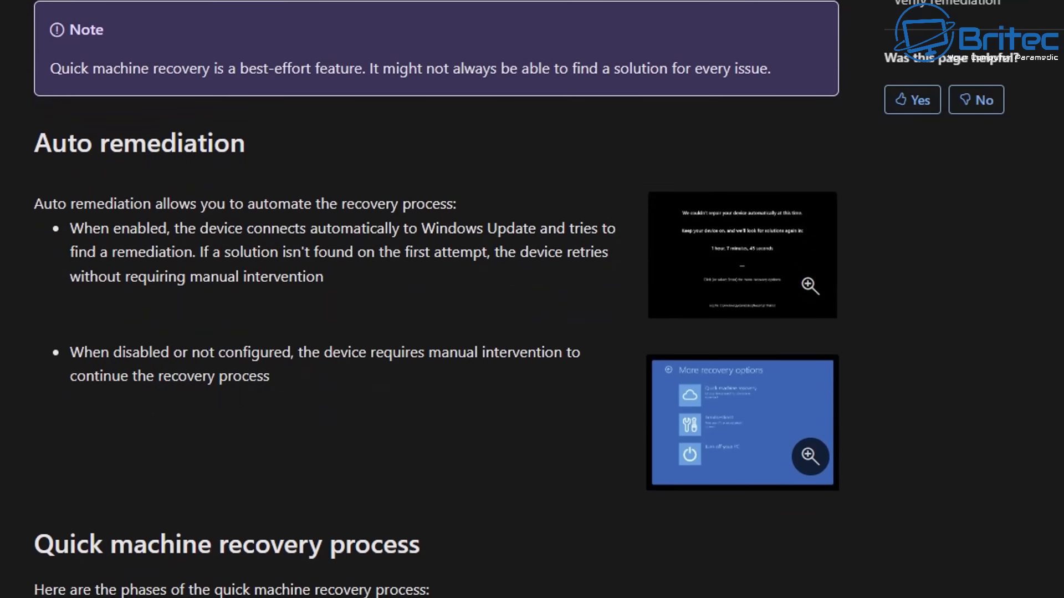
scroll(549, 299, "down", 1)
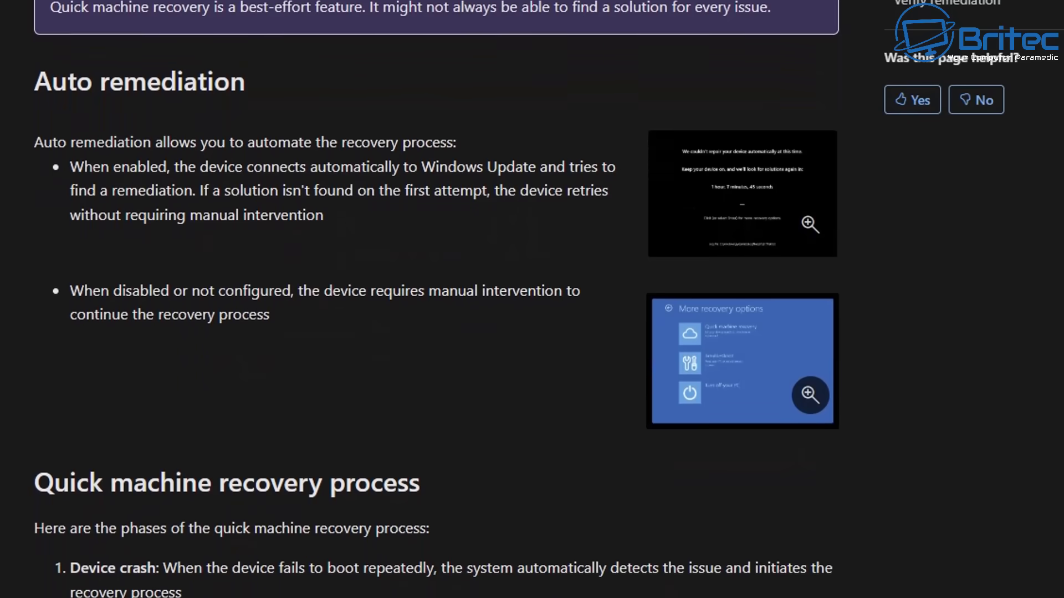
scroll(548, 299, "down", 1)
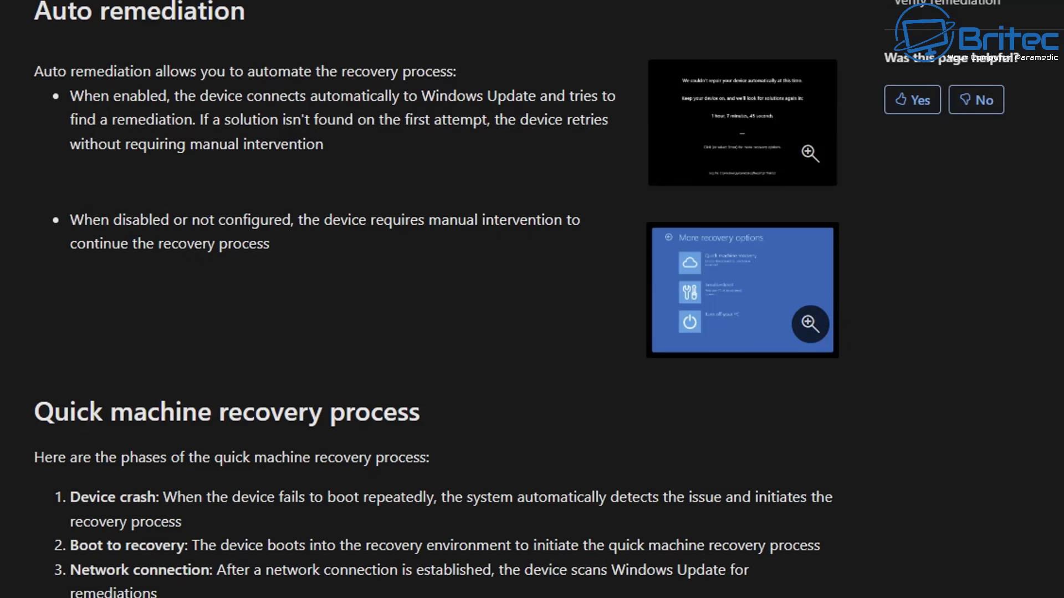
scroll(436, 297, "down", 2)
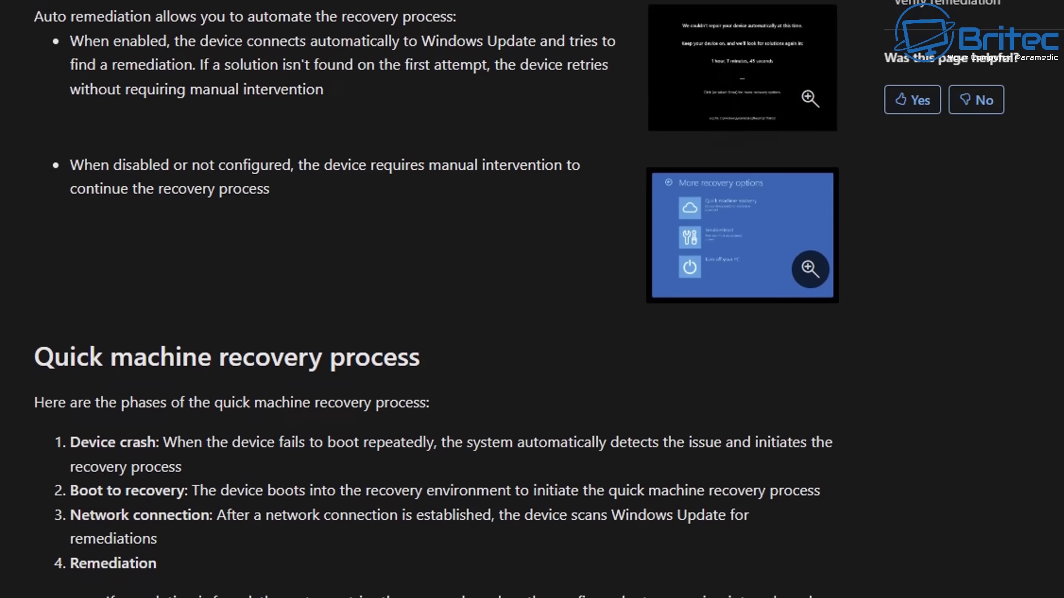
scroll(436, 297, "down", 2)
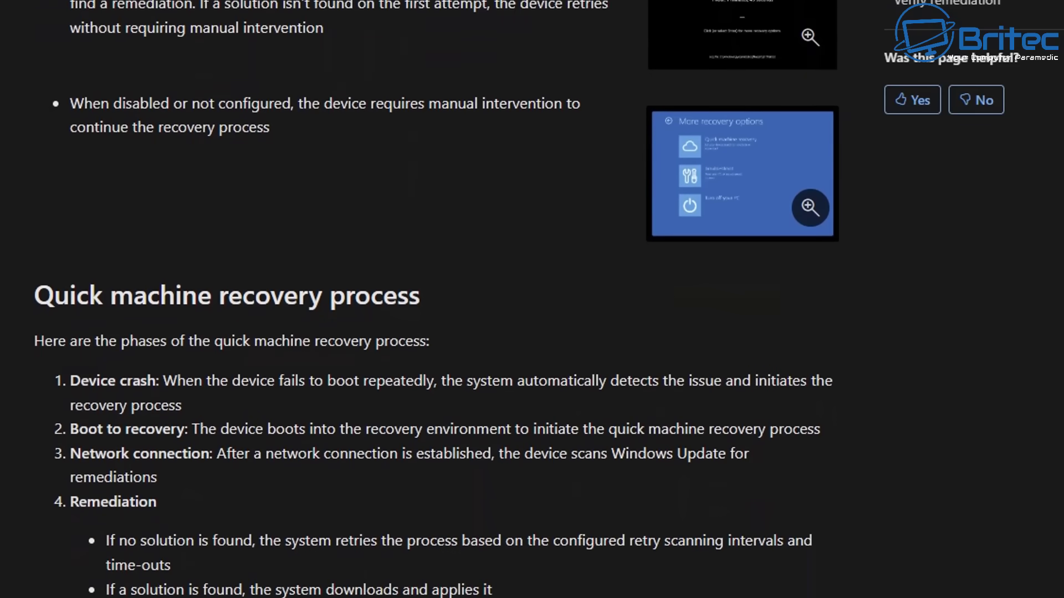
Enlarge the Auto remediation section's retry countdown and More recovery options images one after the other, closing each.
left_click(810, 35)
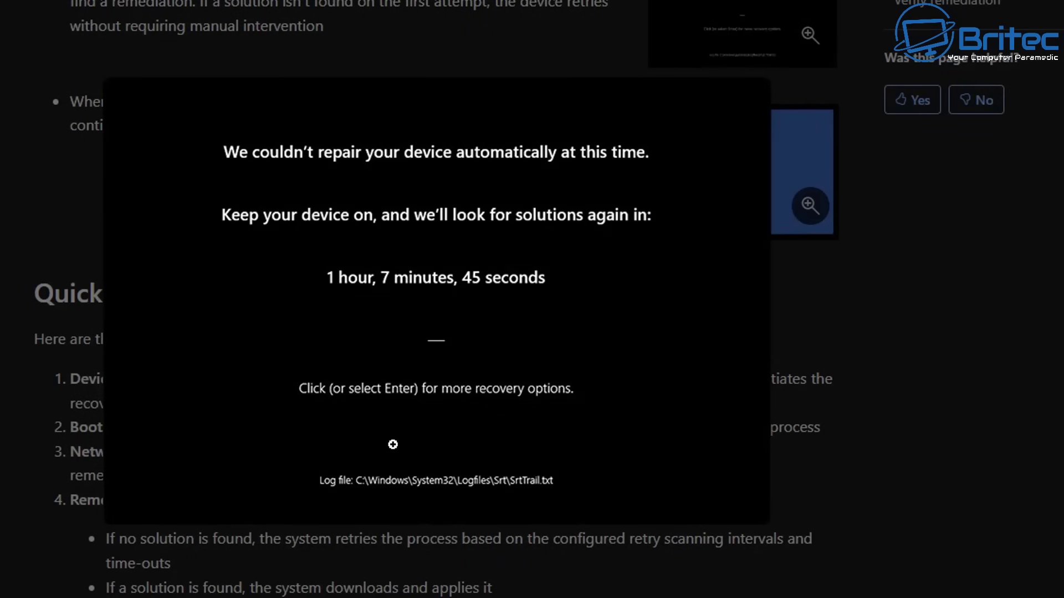
left_click(991, 438)
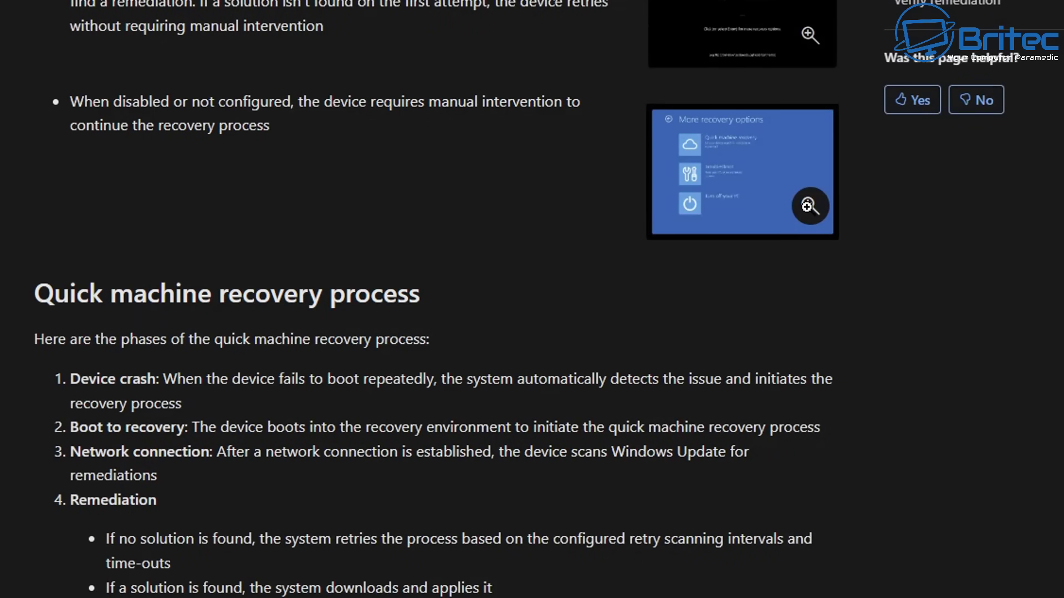
left_click(809, 206)
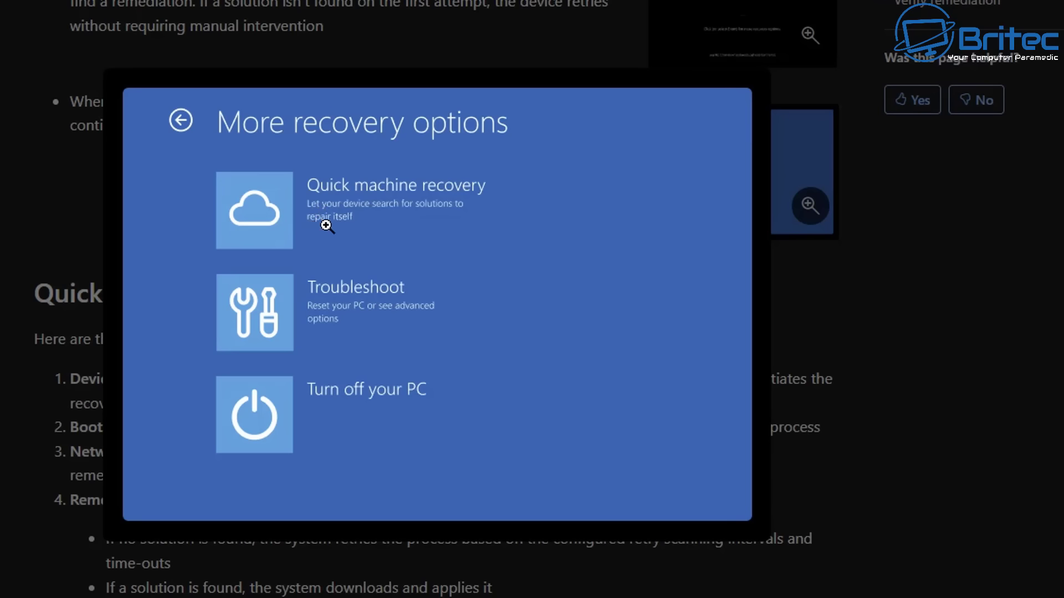
left_click(809, 36)
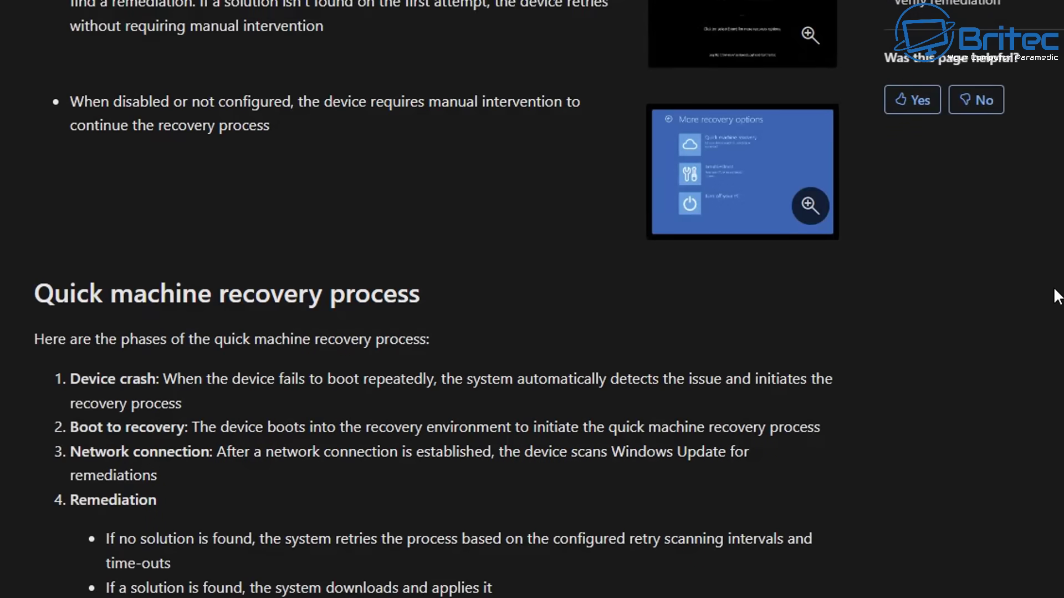
Review the phases of the Quick machine recovery process, then enlarge and close the flowchart below them.
scroll(1060, 303, "down", 1)
scroll(1061, 313, "down", 3)
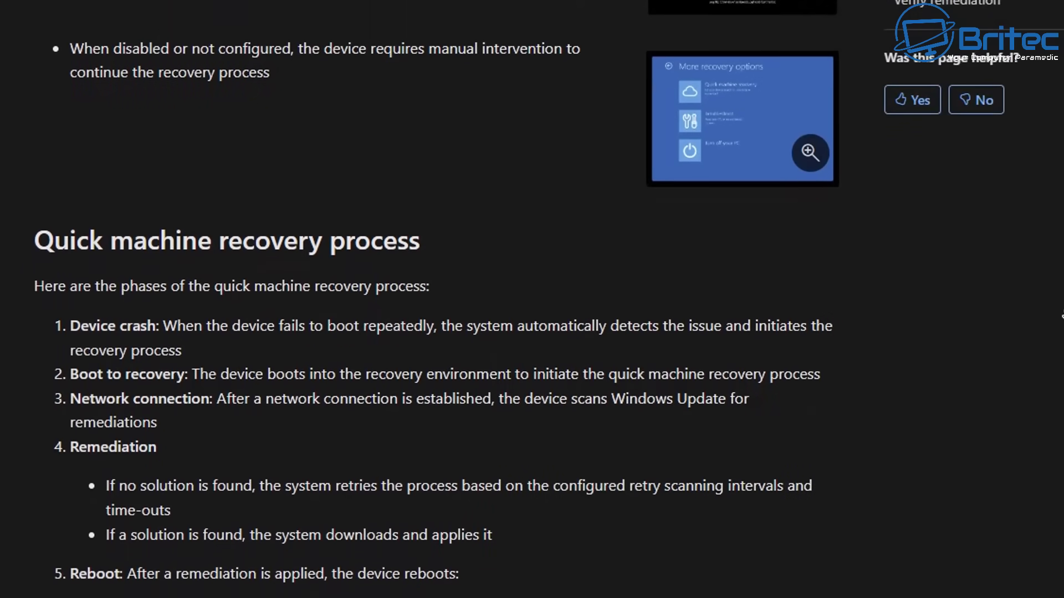
scroll(1062, 316, "down", 3)
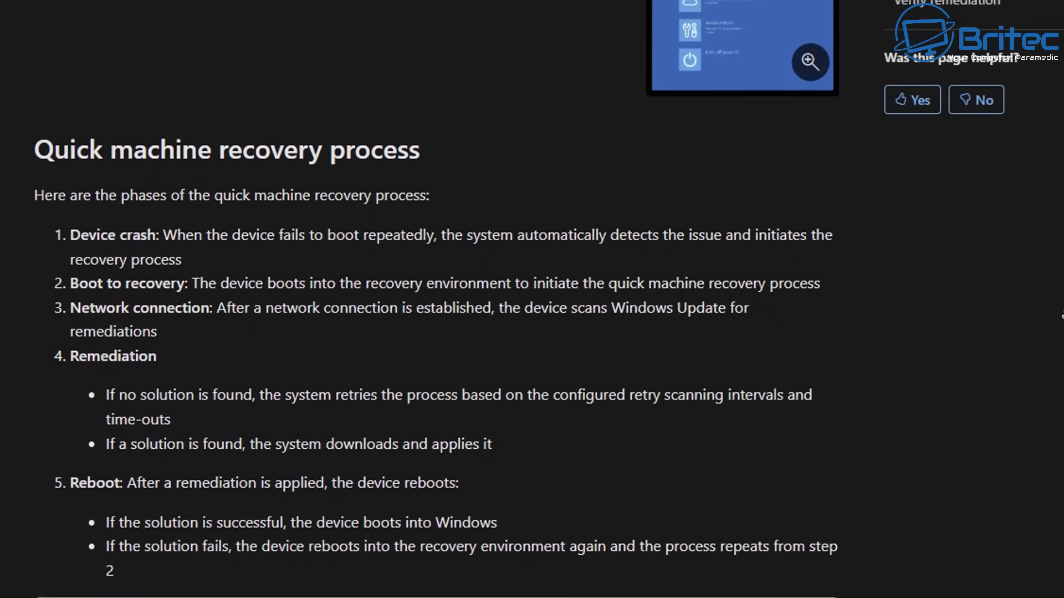
scroll(1062, 316, "down", 3)
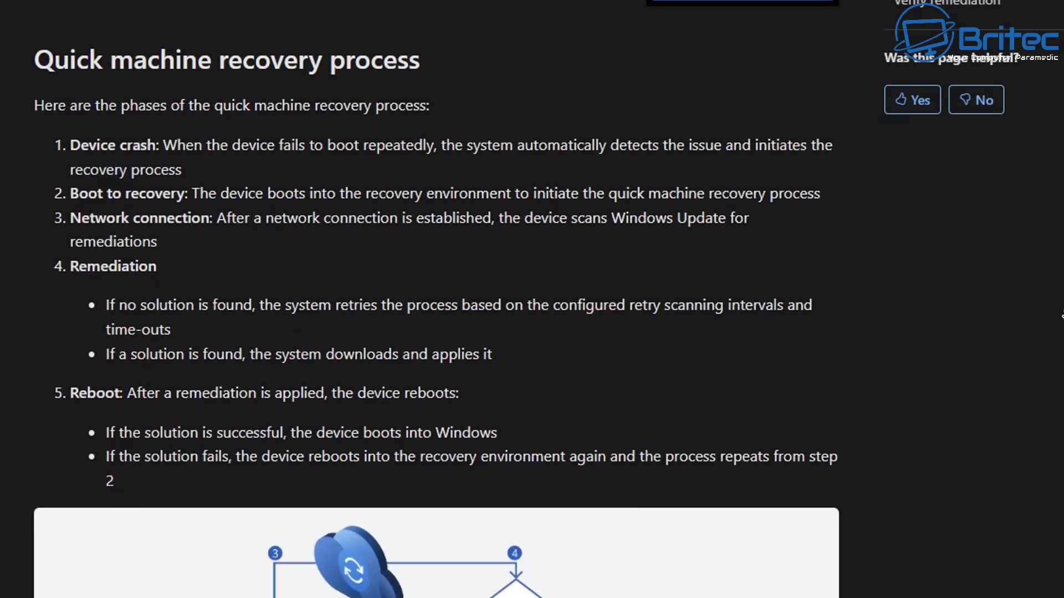
scroll(1062, 316, "down", 3)
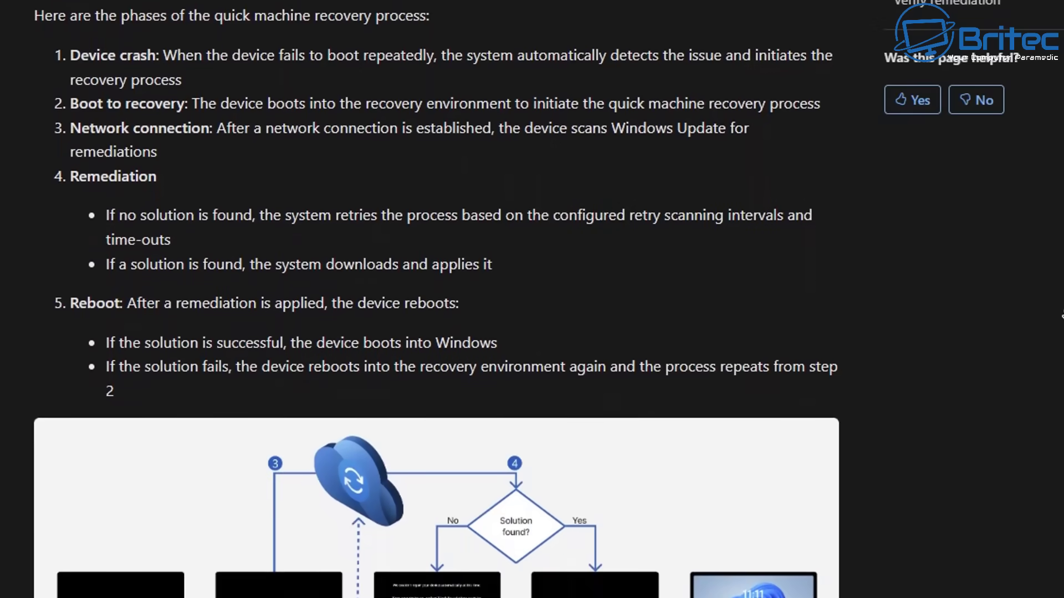
scroll(1062, 316, "down", 2)
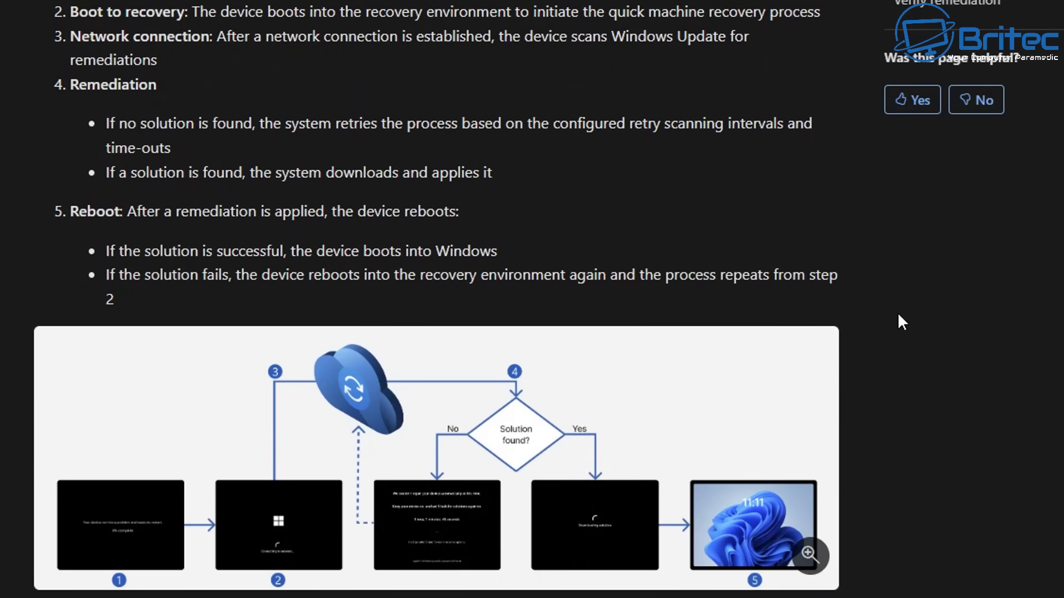
left_click(589, 409)
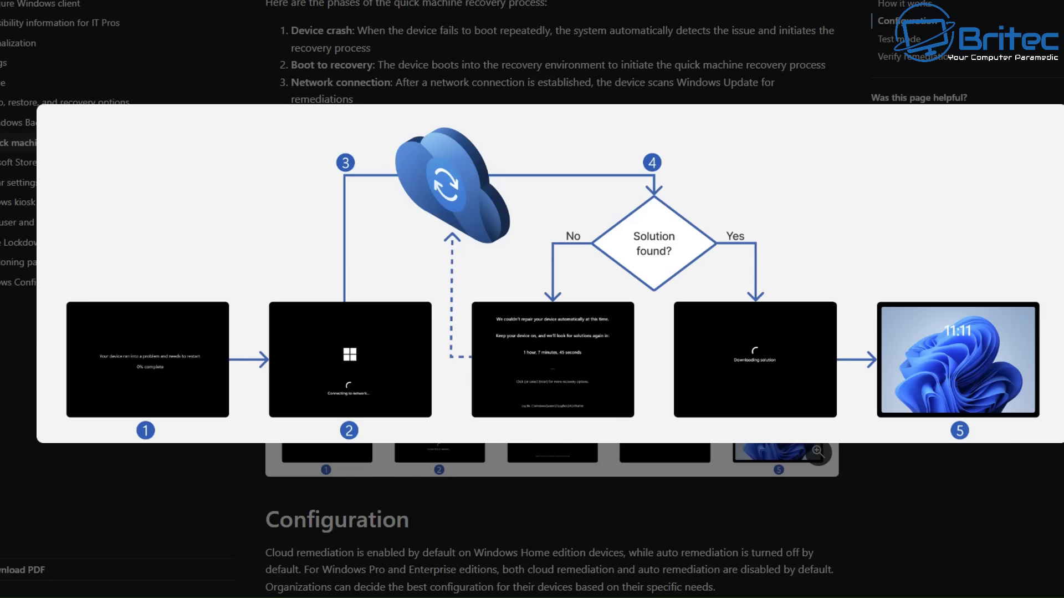
key("Escape")
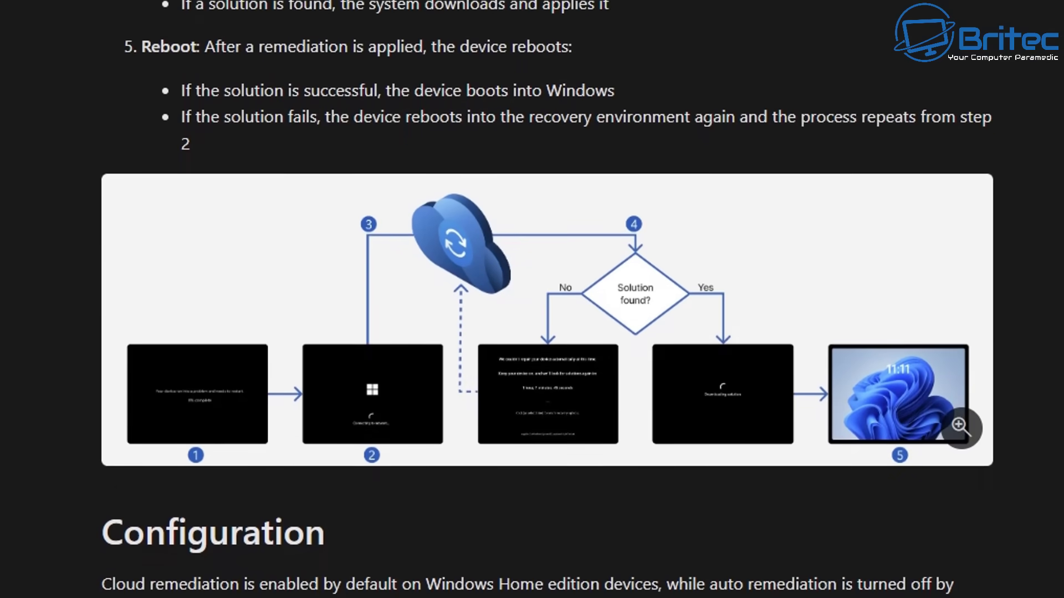
Examine the Configuration section, including its options, supported network types and the Intune remediation settings table.
scroll(548, 299, "down", 3)
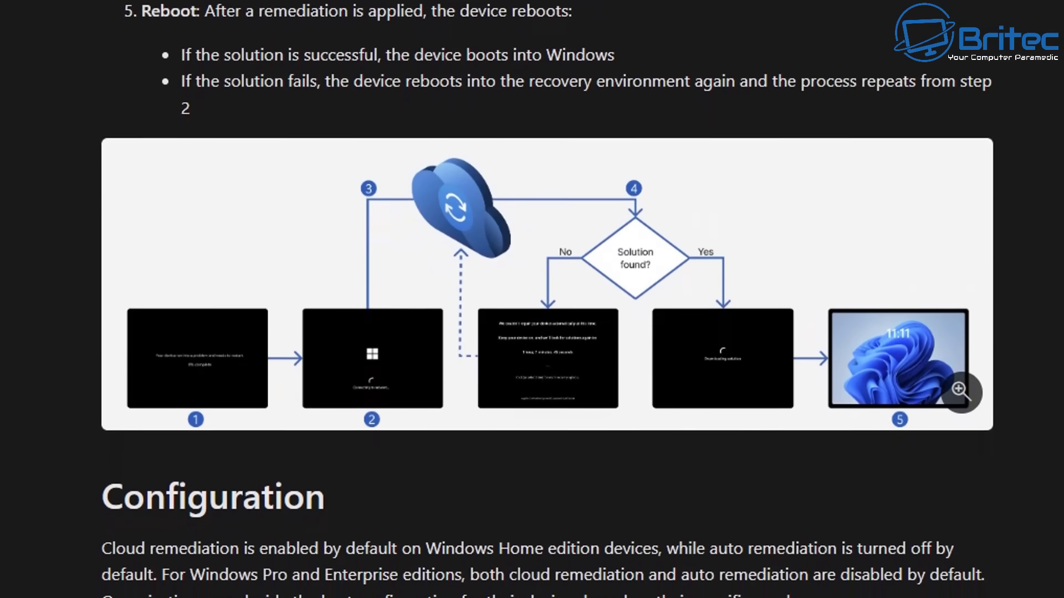
scroll(547, 299, "down", 2)
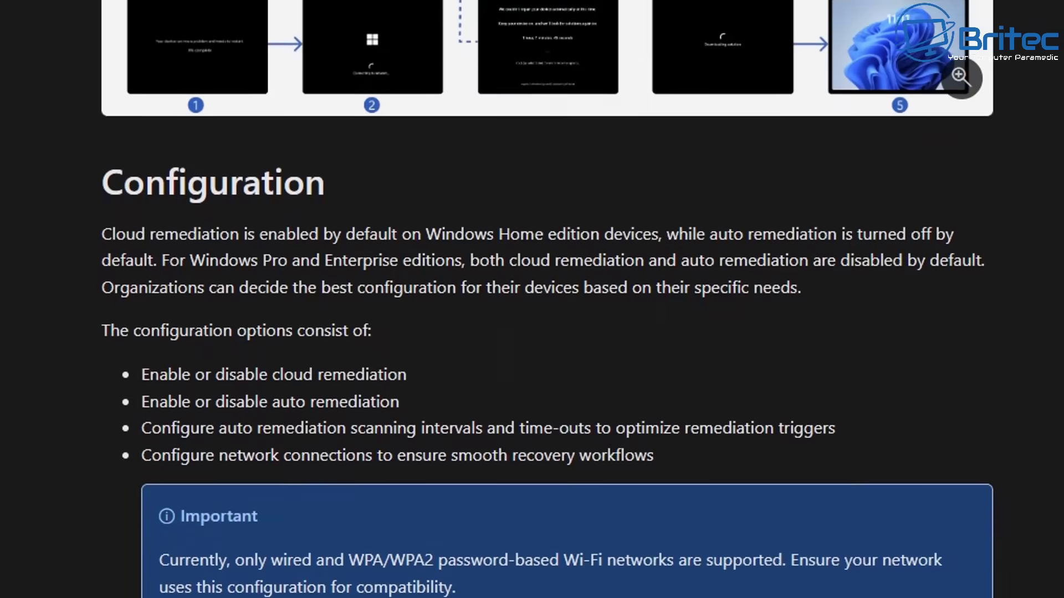
scroll(547, 299, "down", 3)
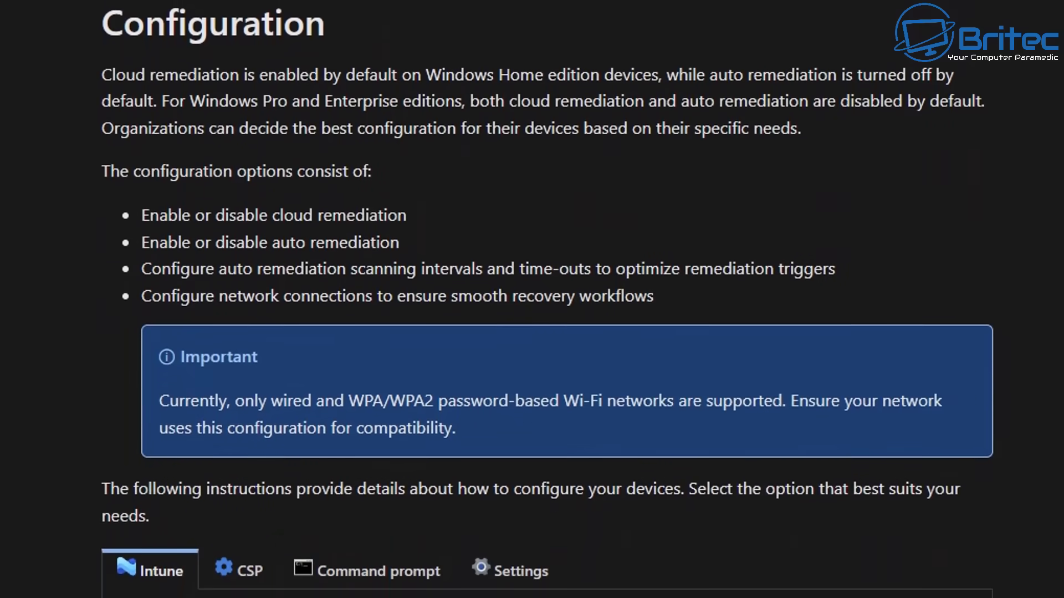
scroll(547, 298, "down", 3)
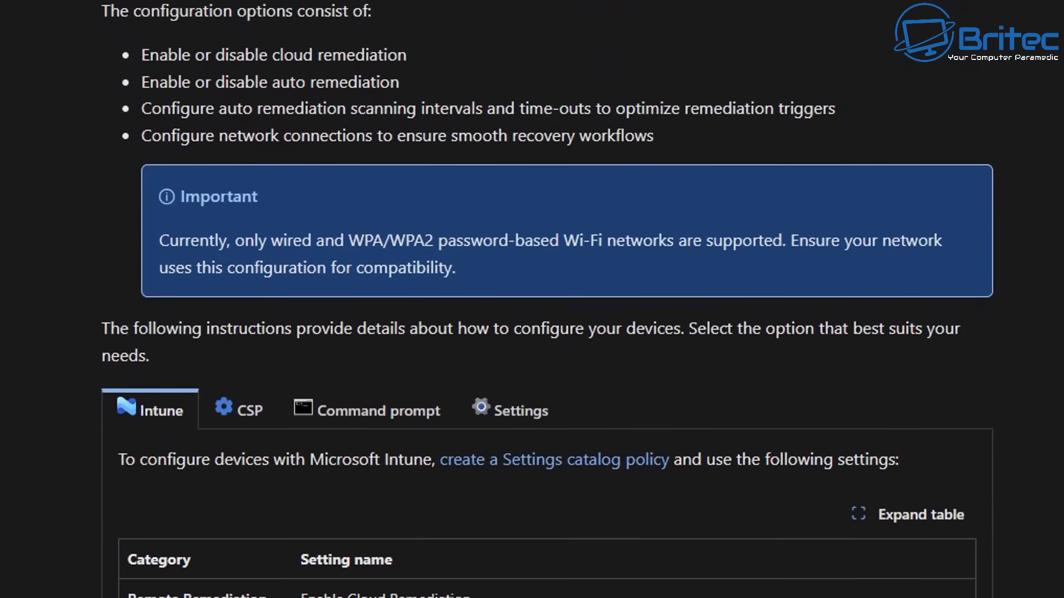
scroll(548, 299, "down", 3)
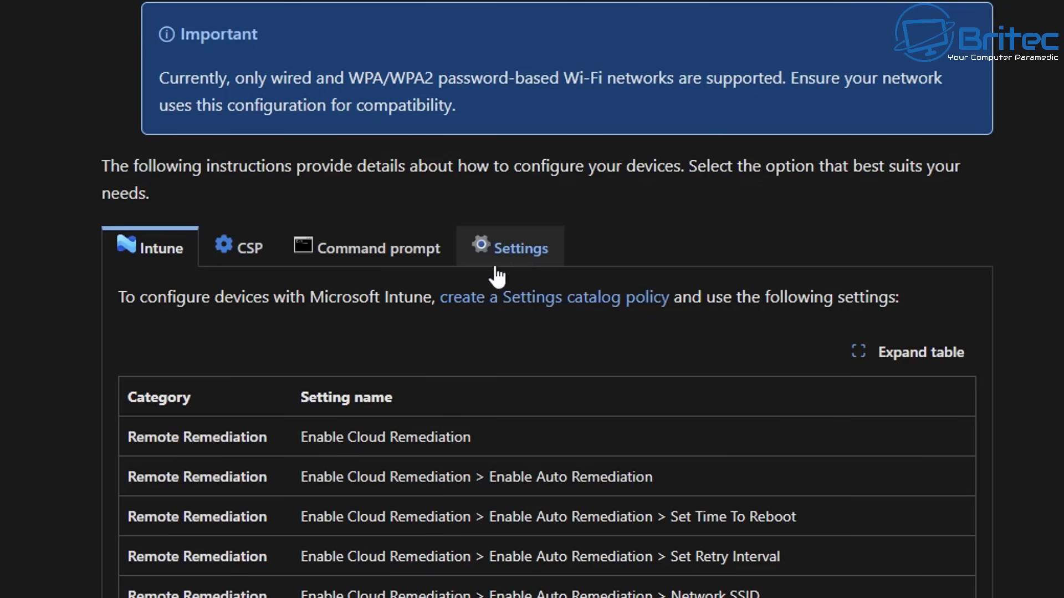
Review the Quick machine recovery configuration instructions for Settings, Command prompt and CSP, including the XML file example and auto remediation settings.
left_click(521, 256)
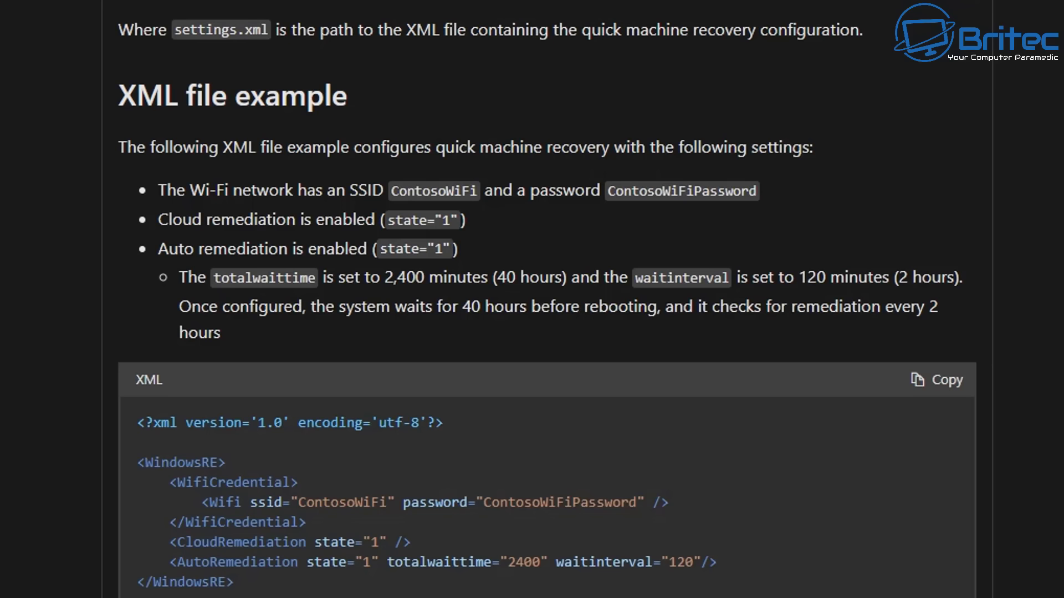
scroll(548, 299, "up", 10)
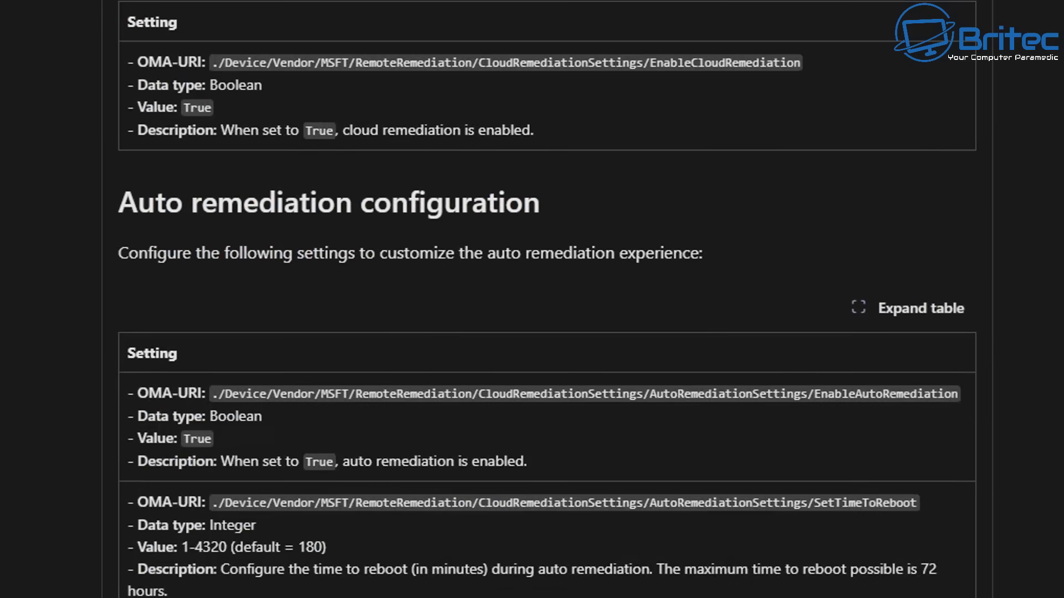
scroll(548, 299, "down", 15)
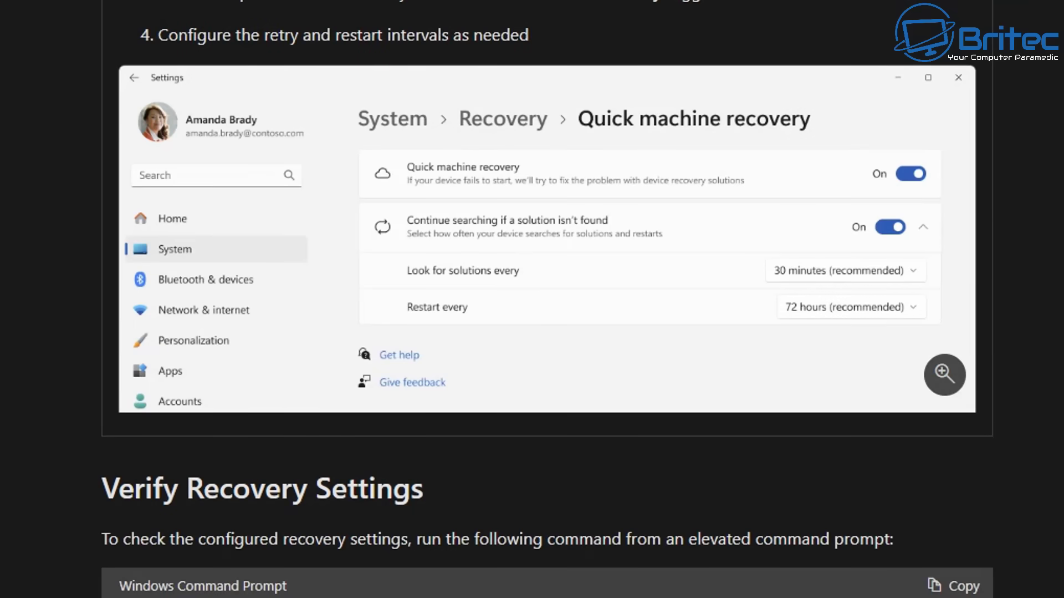
Read the Verify Recovery Settings section with its reagentc.exe command and output example, continuing to the start of the Test mode section.
scroll(547, 299, "down", 3)
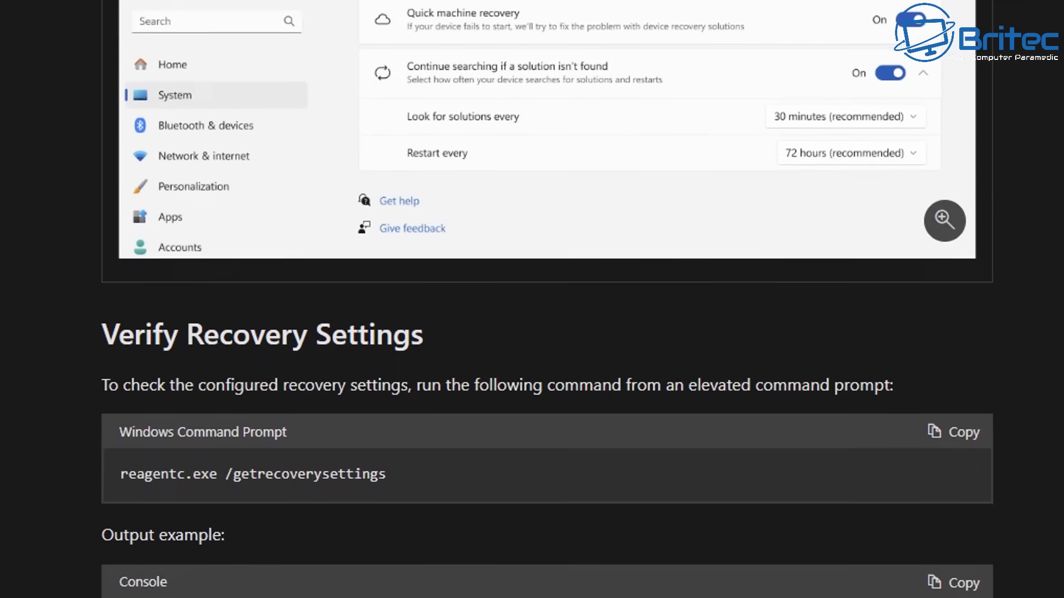
scroll(548, 299, "down", 4)
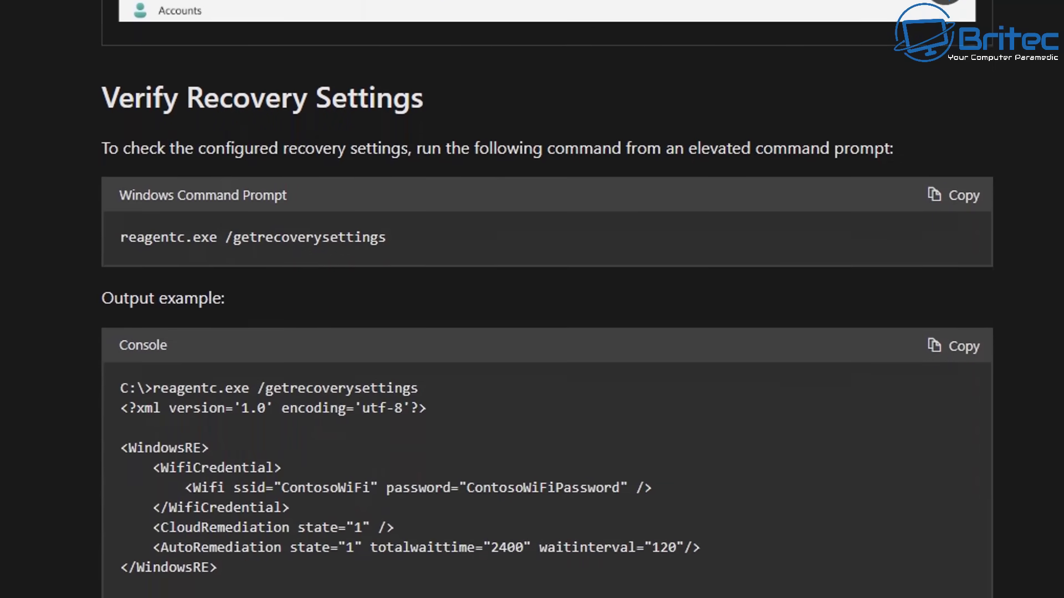
scroll(548, 299, "down", 4)
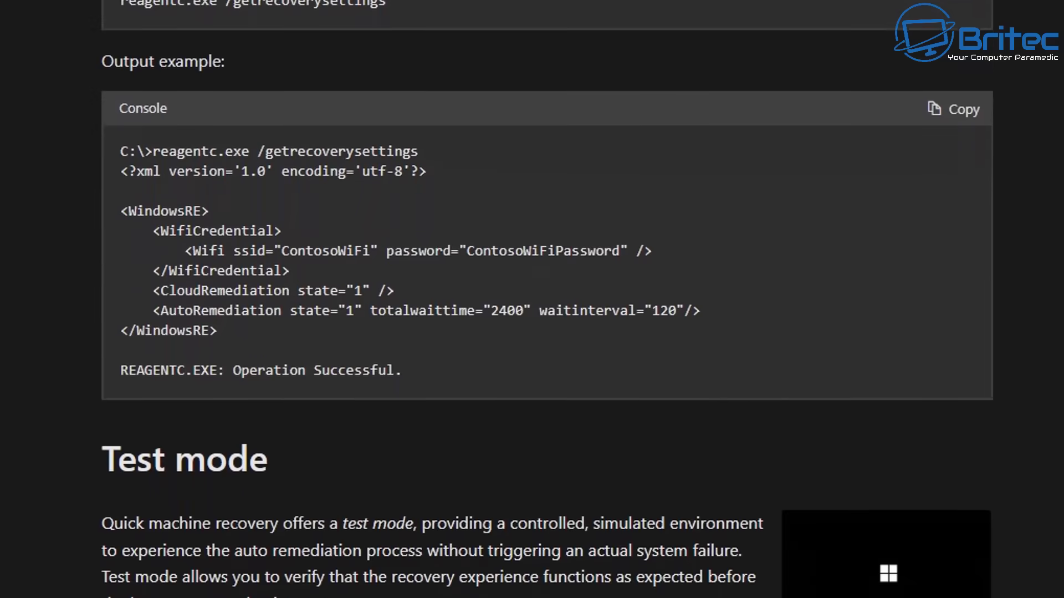
scroll(547, 299, "down", 3)
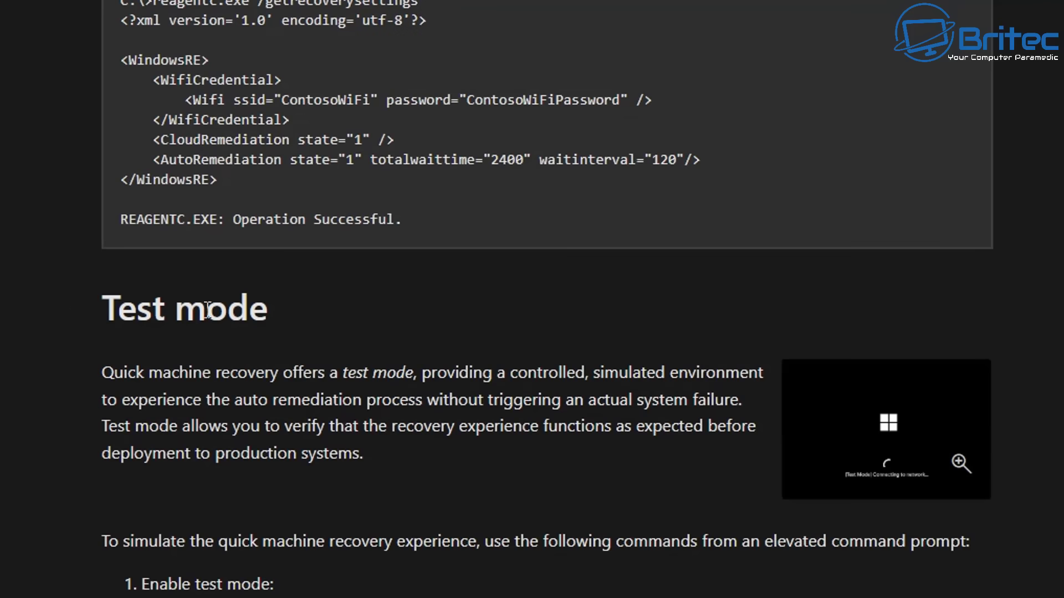
Return to the configuration methods and display the Command prompt instructions, reading through the commands for applying, removing and verifying recovery settings.
scroll(547, 298, "up", 15)
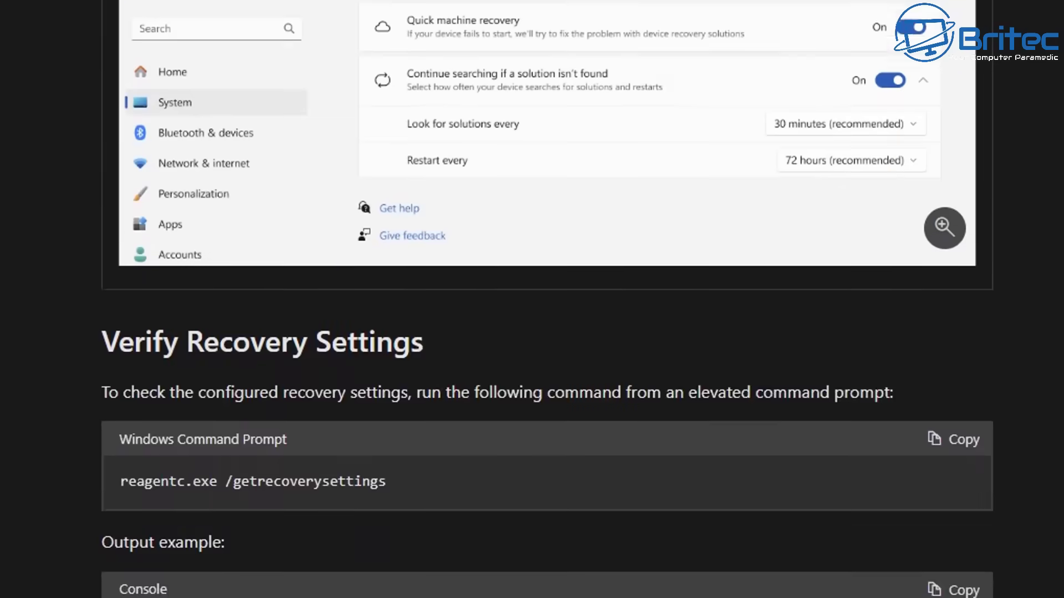
scroll(548, 298, "up", 4)
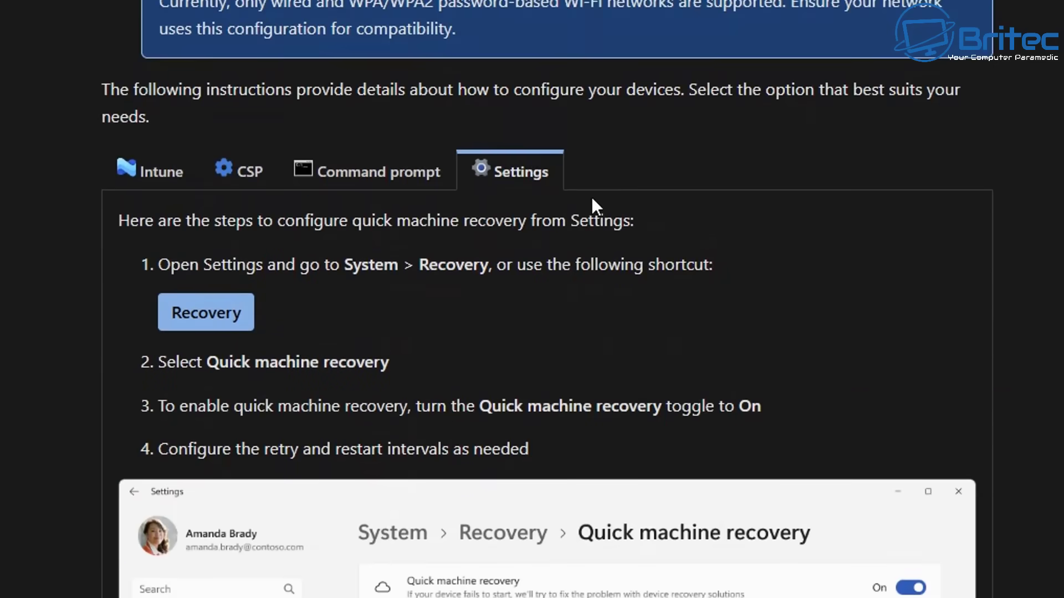
left_click(380, 168)
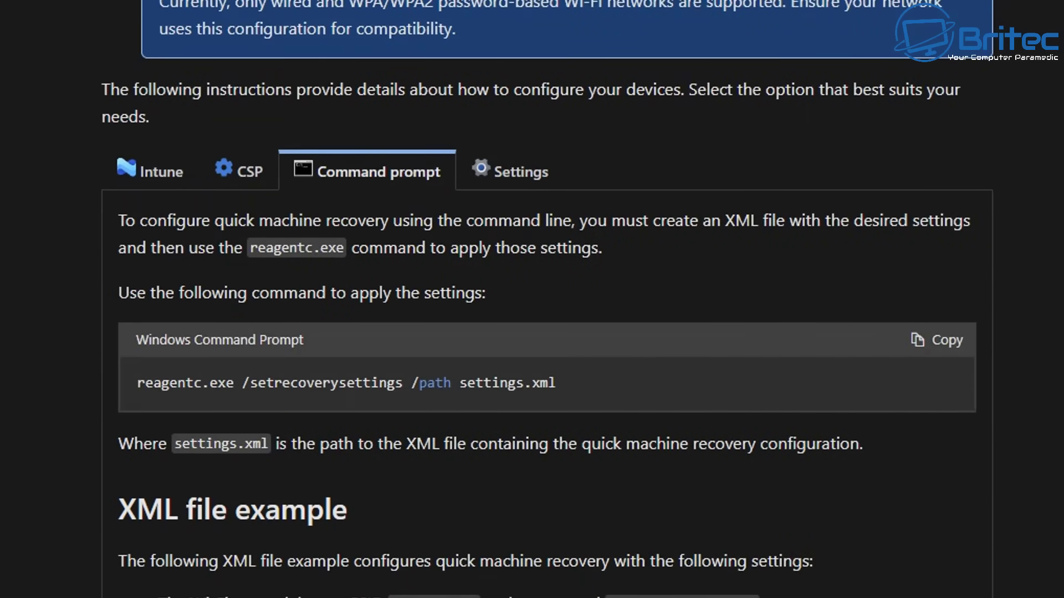
scroll(548, 298, "down", 15)
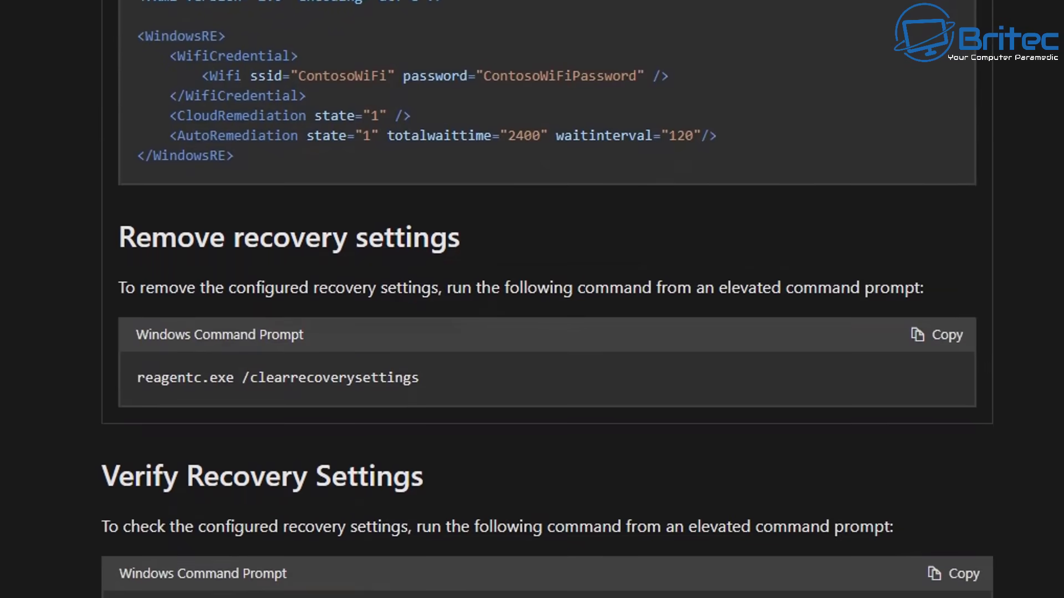
scroll(548, 299, "down", 2)
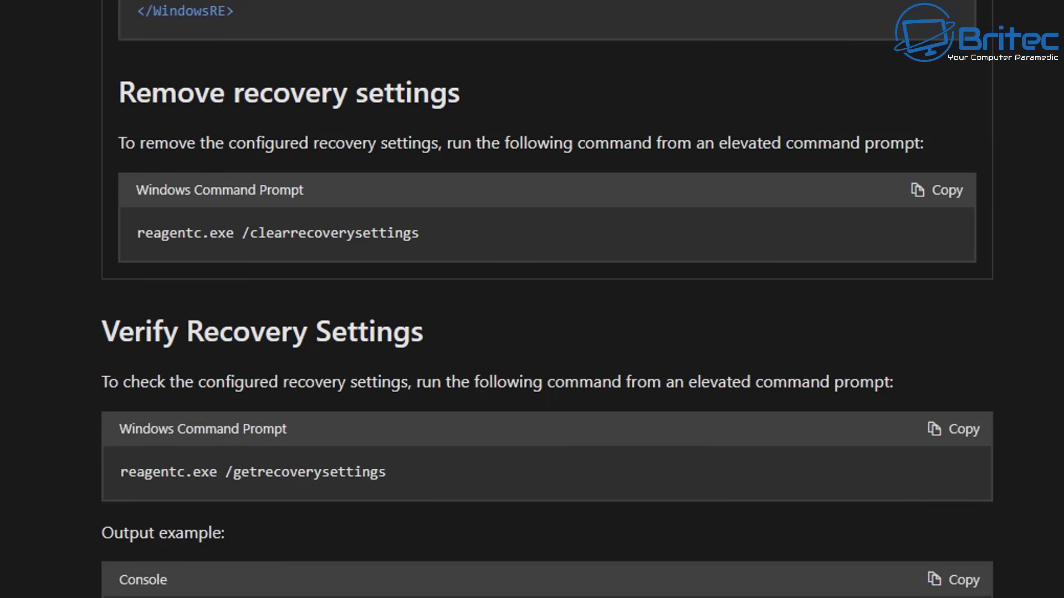
scroll(547, 300, "down", 6)
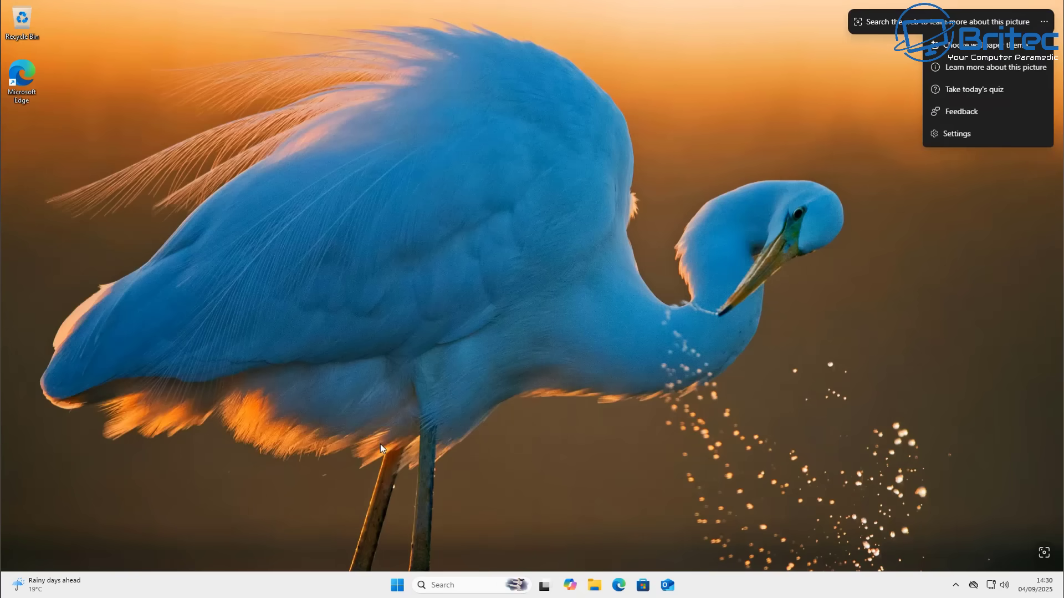
Dismiss the options menu of the desktop background picture.
left_click(425, 343)
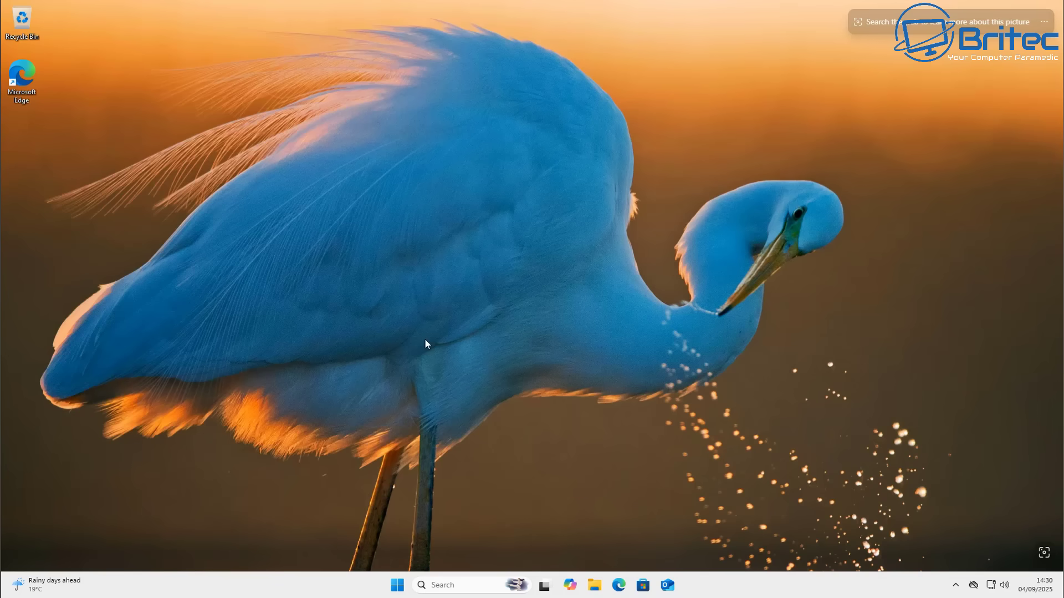